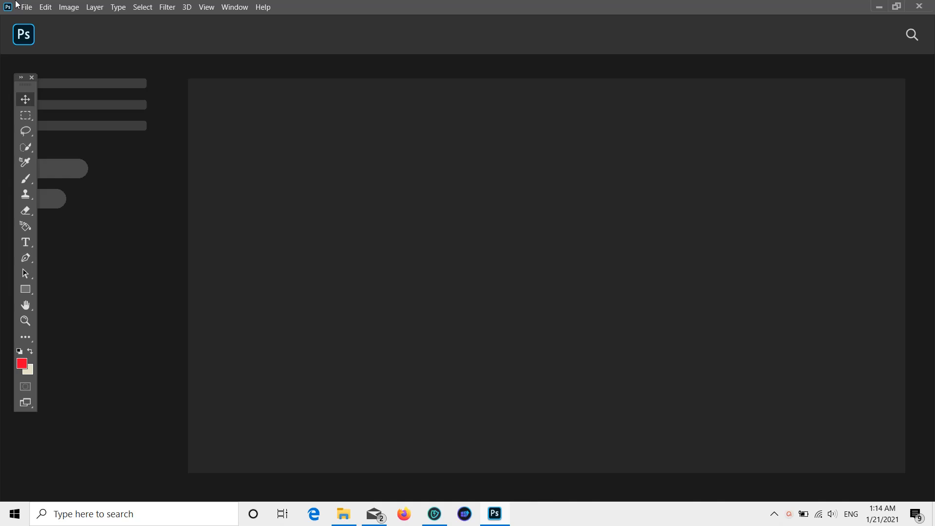
Create a landscape A4 print document in inches with transparent background contents.
click(27, 7)
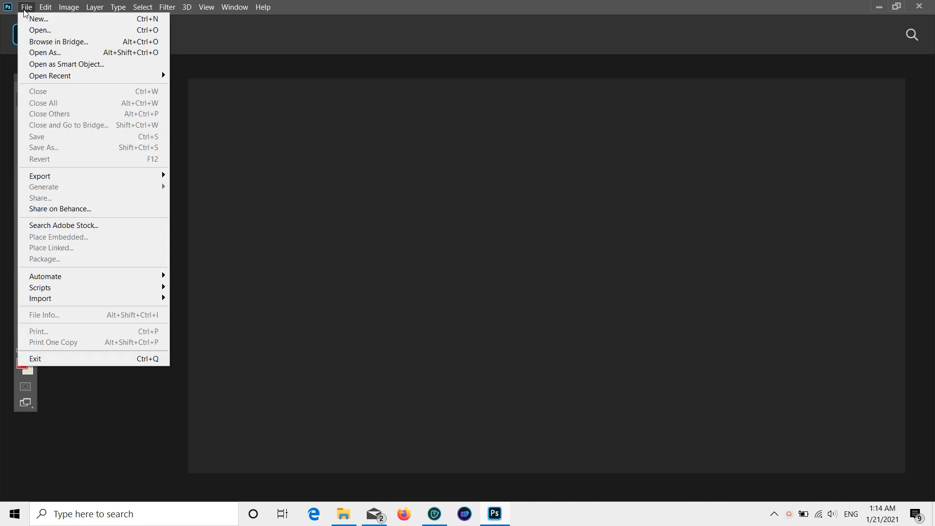
click(28, 20)
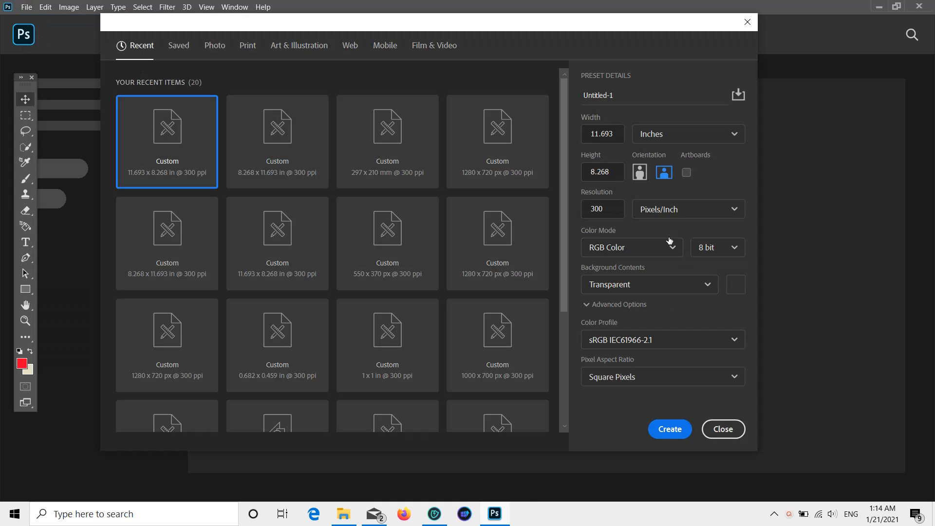
click(247, 46)
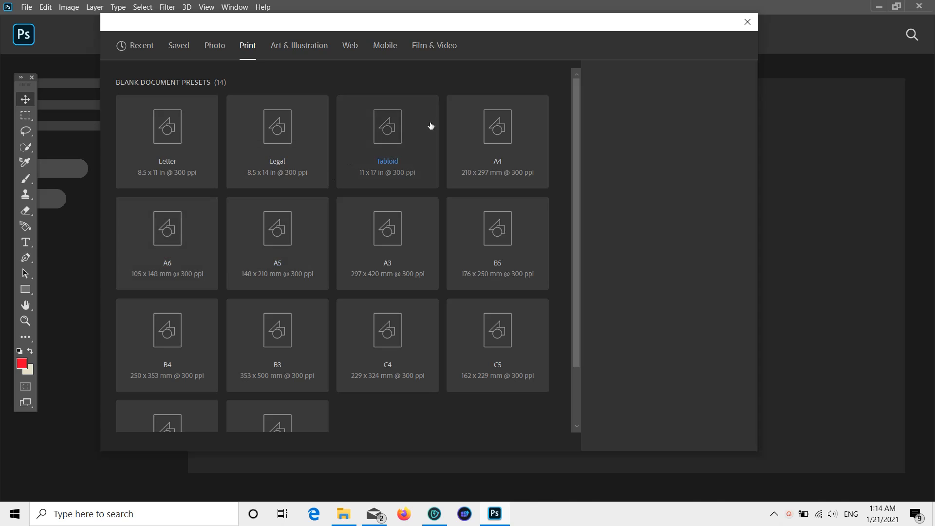
click(505, 143)
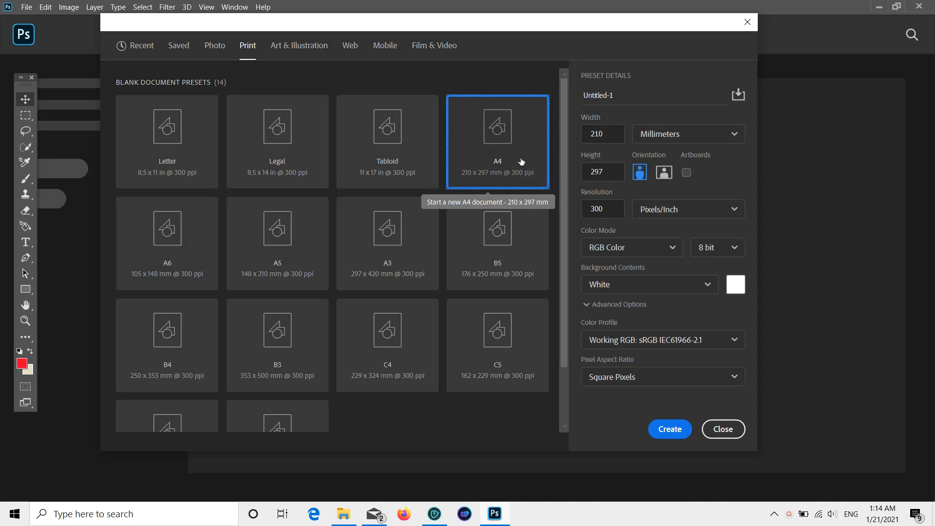
click(684, 138)
click(664, 181)
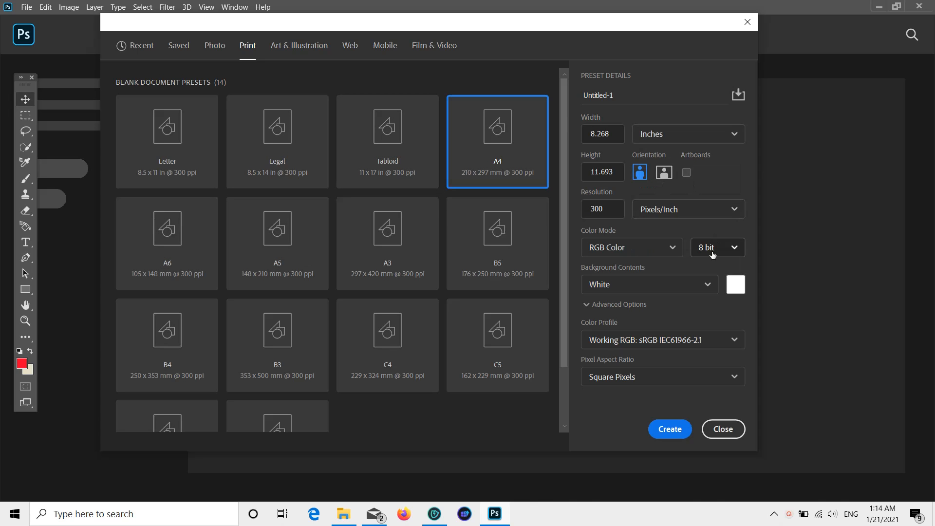
click(694, 293)
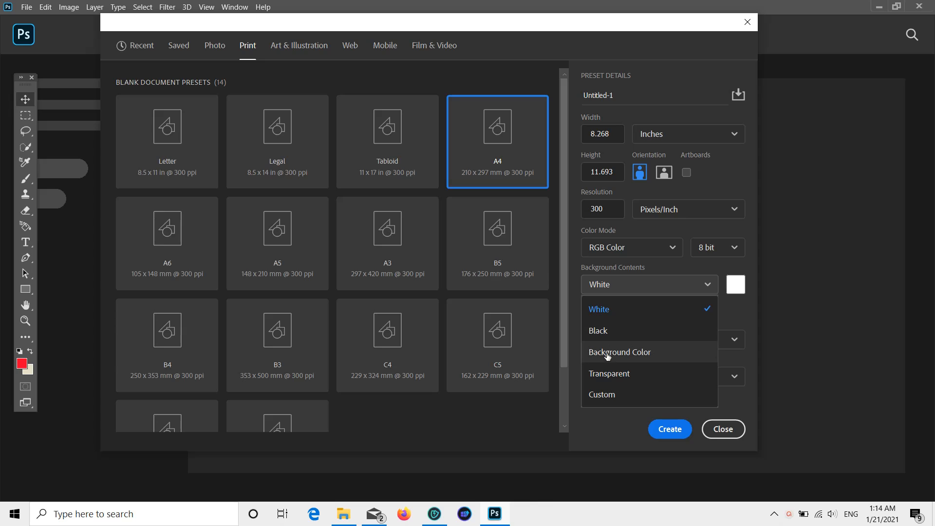
click(602, 377)
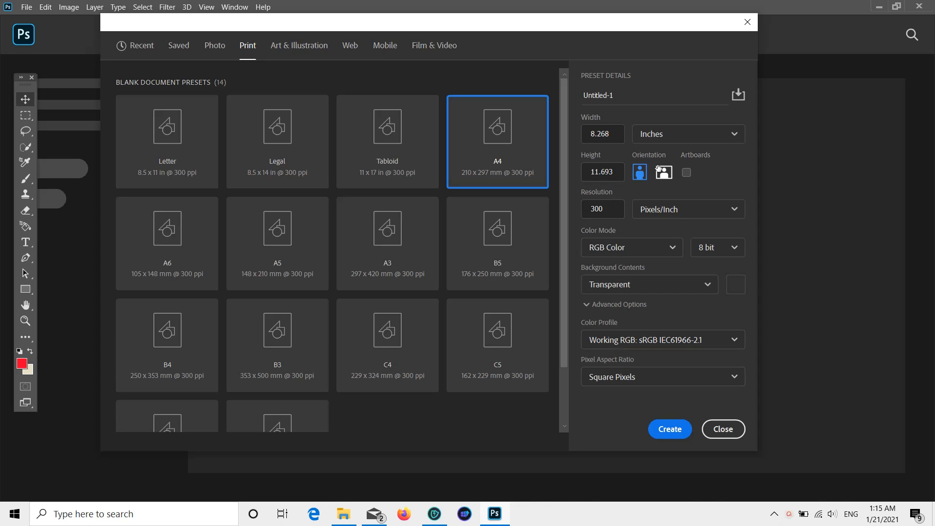
click(664, 176)
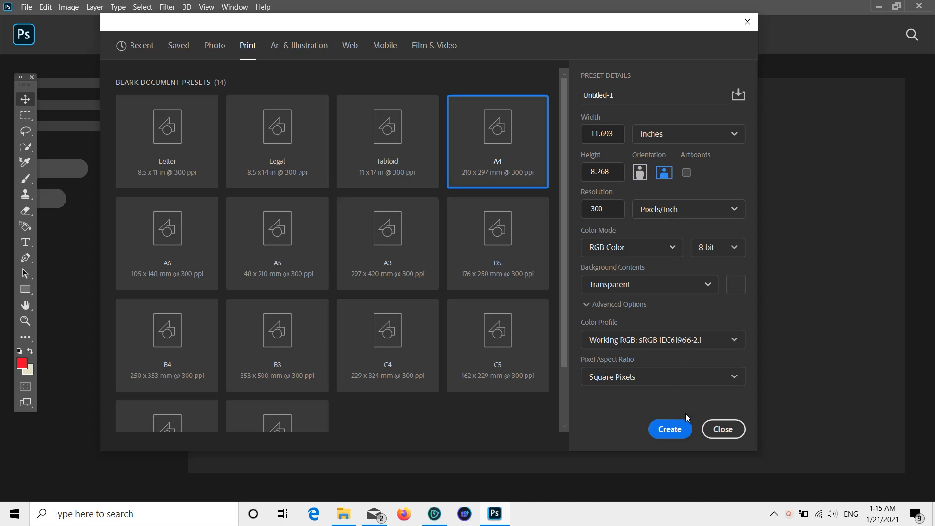
click(672, 428)
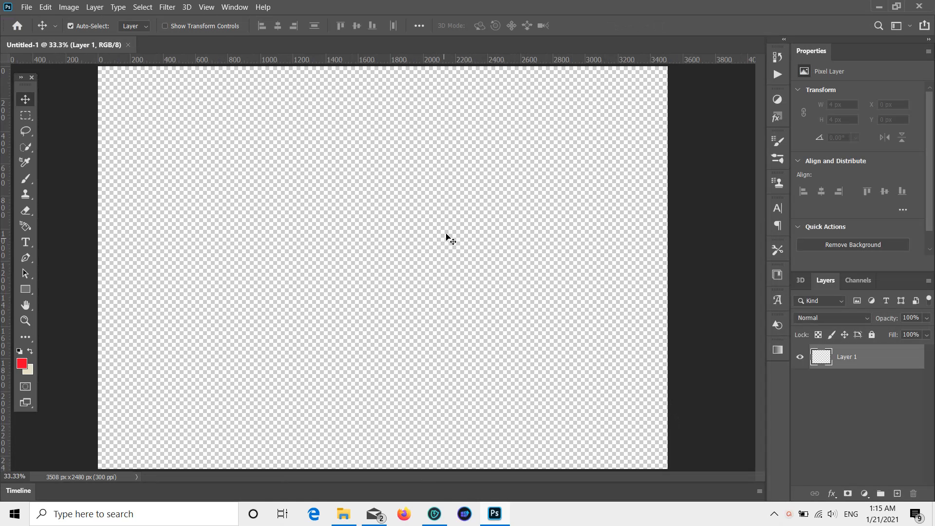
Place the t shirt image as a linked file and position it near the canvas's upper-left corner, at about X 265 px, Y 216 px.
click(27, 7)
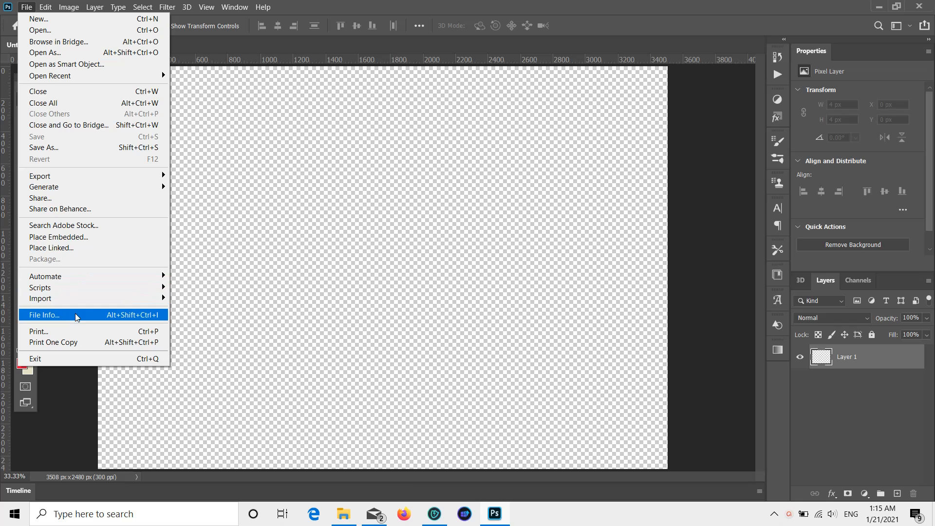
click(66, 247)
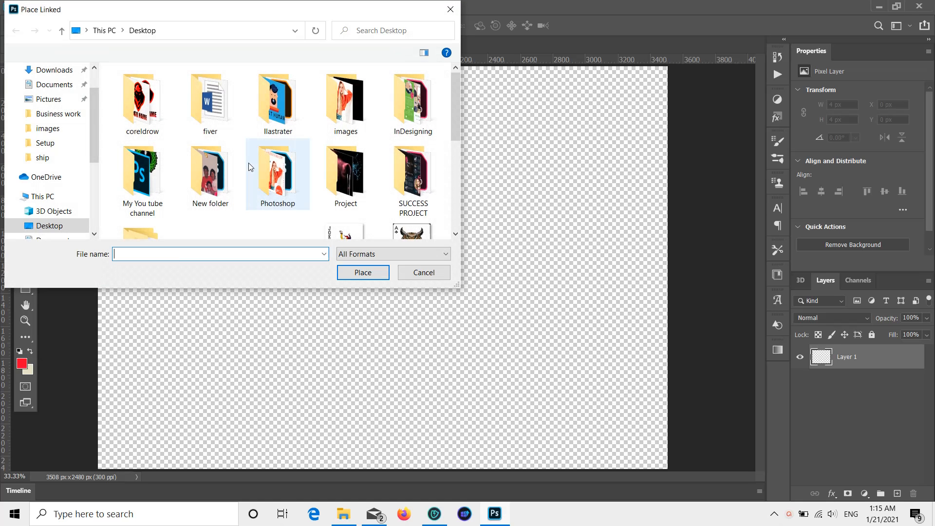
scroll(253, 149, down, 2)
double_click(276, 179)
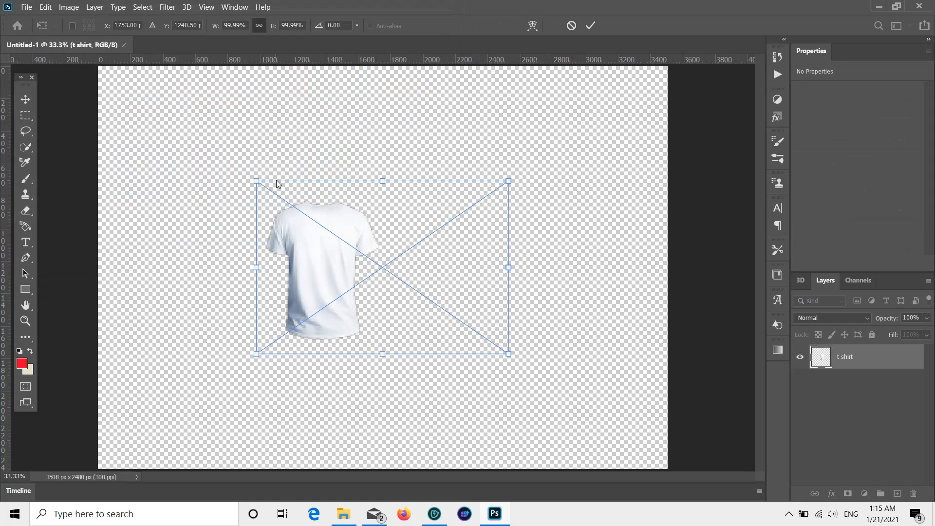
drag(314, 258, 203, 185)
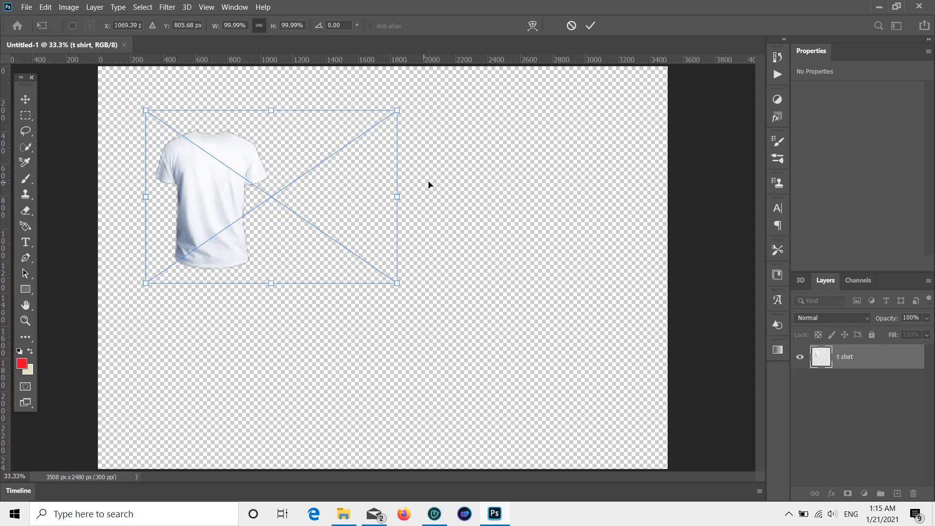
click(24, 102)
drag(220, 222, 205, 190)
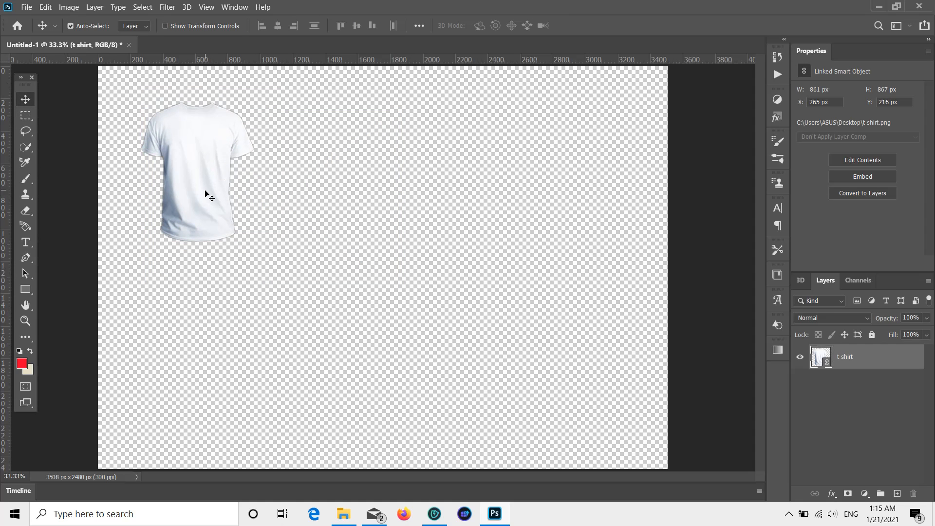
Duplicate the t shirt layer and place the copy directly below the original, at about Y 1299 px.
key(ctrl+j)
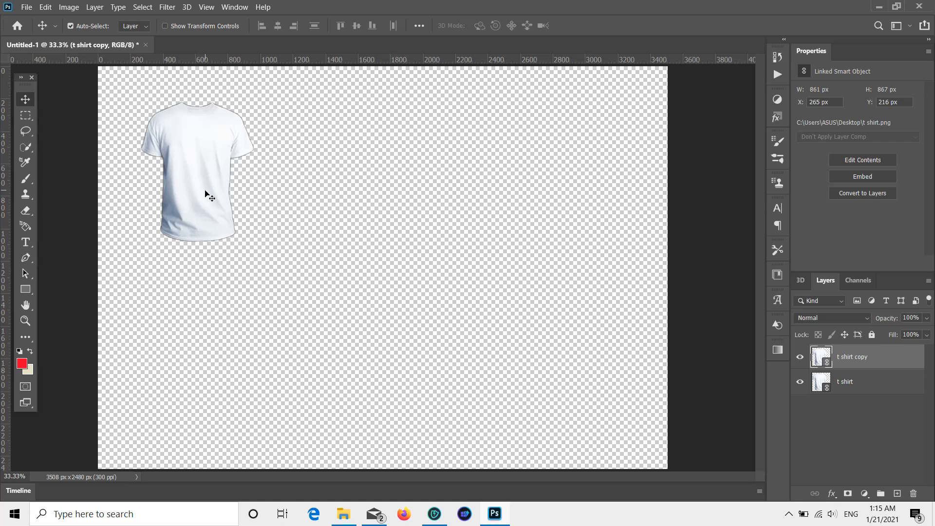
drag(205, 191, 205, 366)
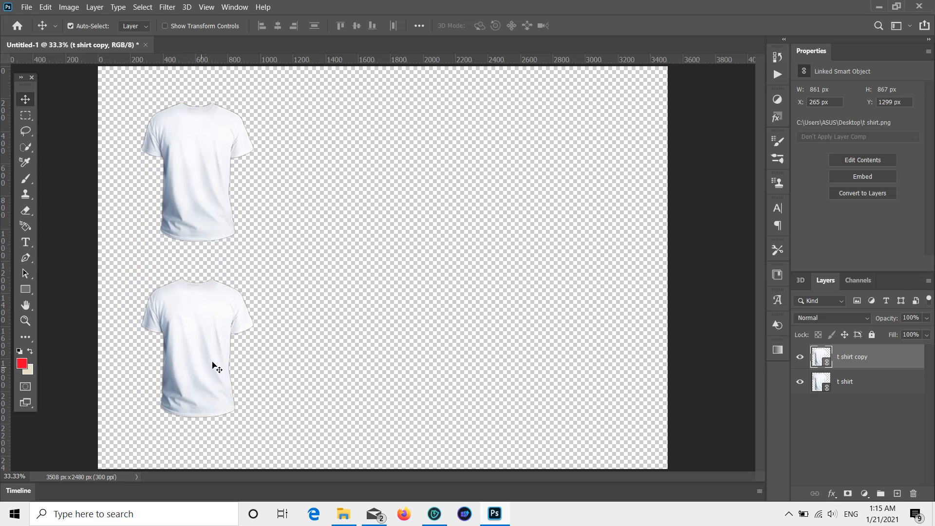
click(322, 192)
Place the fire image as a linked file, scale it to about 1086 px wide and position it over the upper shirt.
click(27, 8)
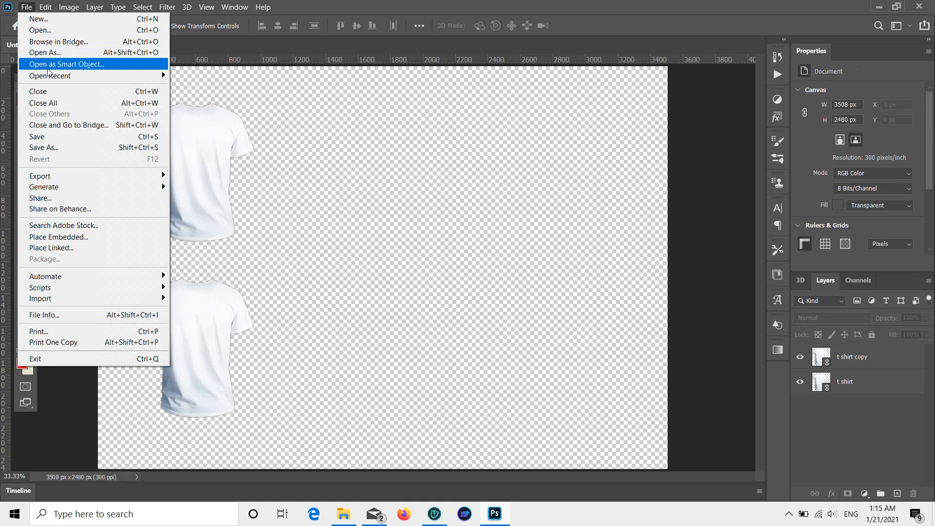
click(55, 248)
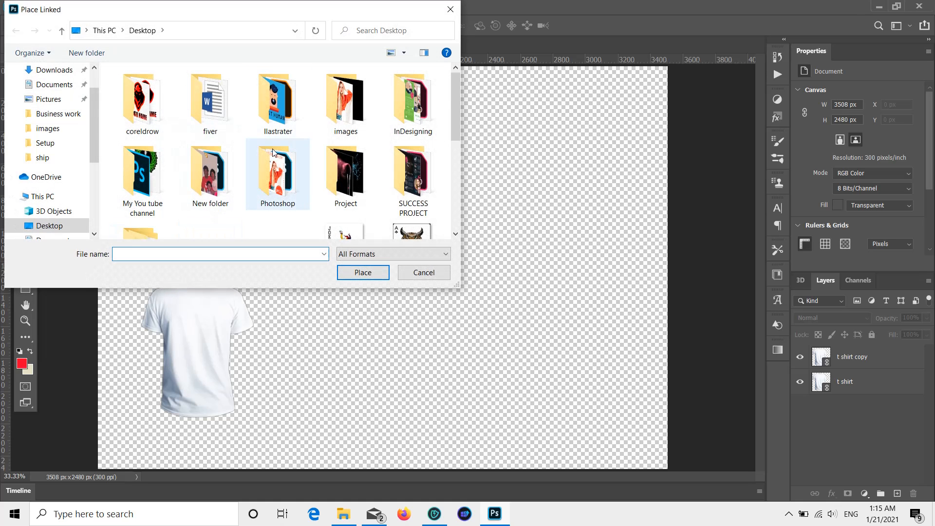
scroll(222, 210, down, 1)
double_click(207, 170)
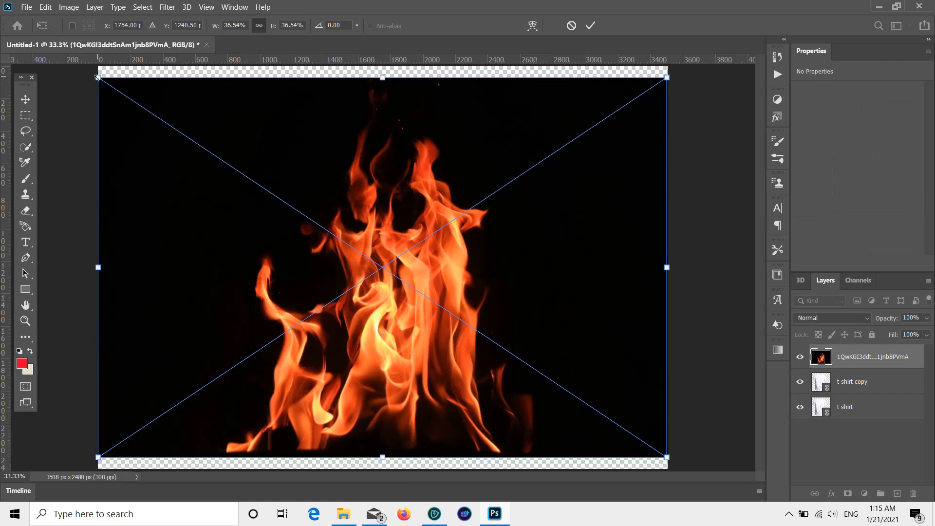
drag(98, 77, 550, 283)
drag(575, 366, 234, 139)
key(Return)
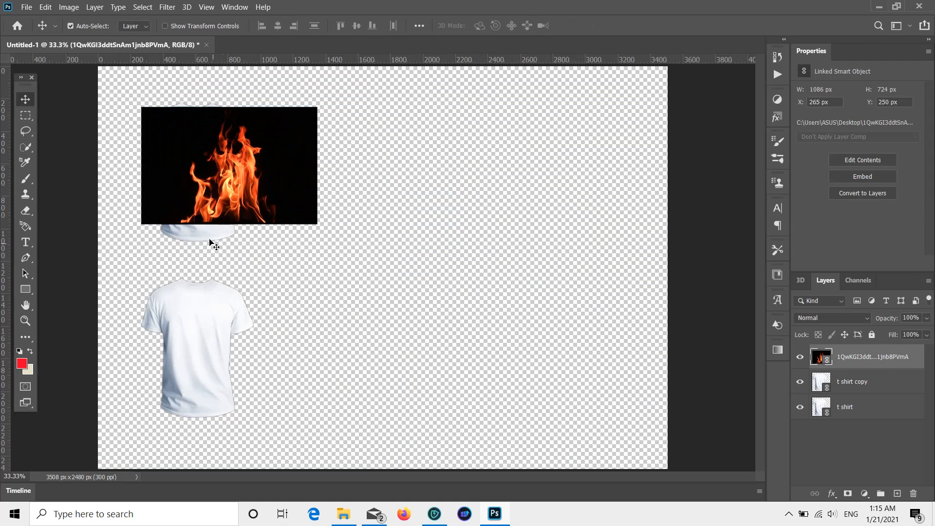
Reorder the layers so t shirt copy sits beneath t shirt, leaving t shirt directly under the fire image.
click(209, 241)
drag(827, 377, 841, 420)
click(190, 227)
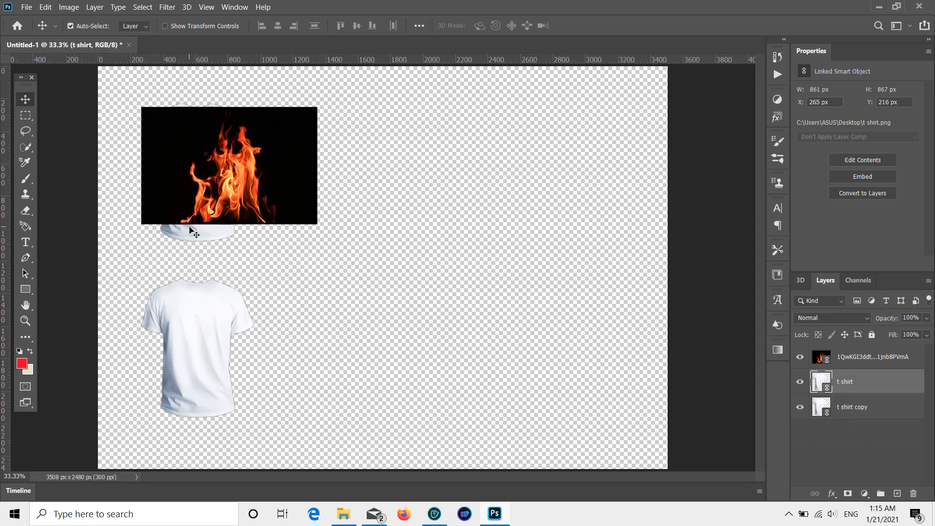
Clip the fire image to the t shirt layer with a clipping mask.
click(210, 183)
right_click(213, 174)
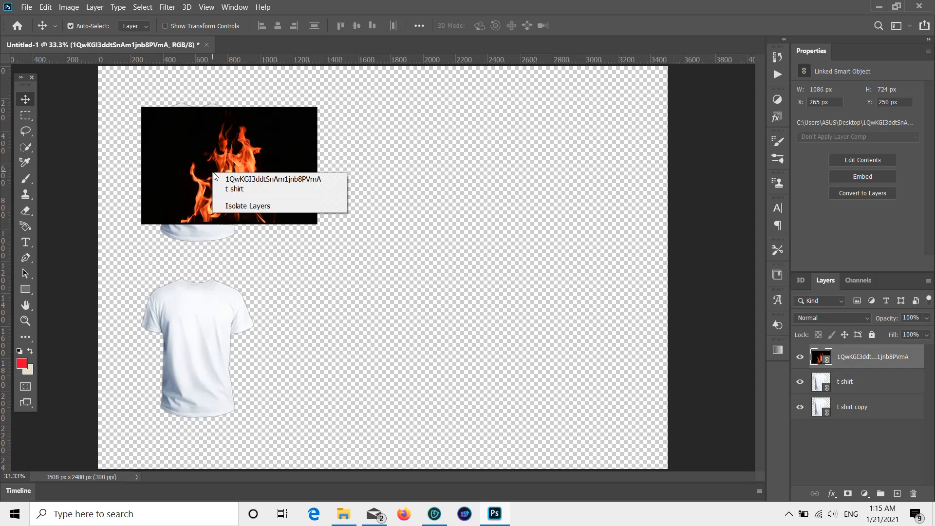
click(217, 159)
right_click(848, 357)
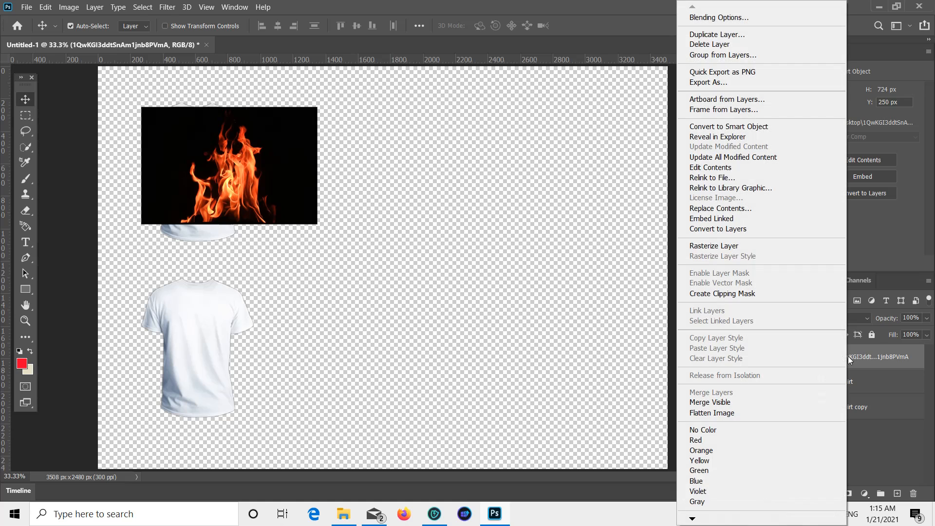
click(730, 293)
Enlarge the clipped fire image to about 1300 x 867 px and position it so it covers the whole upper shirt.
drag(196, 189, 190, 208)
key(ctrl+t)
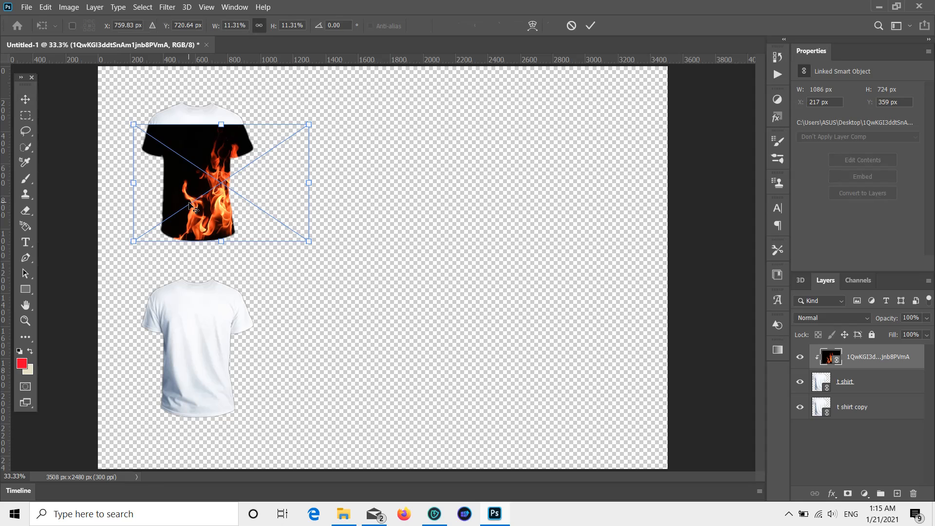
drag(219, 126, 221, 102)
mouse_move(190, 187)
mouse_down()
mouse_move(176, 190)
mouse_move(193, 190)
mouse_up()
click(25, 99)
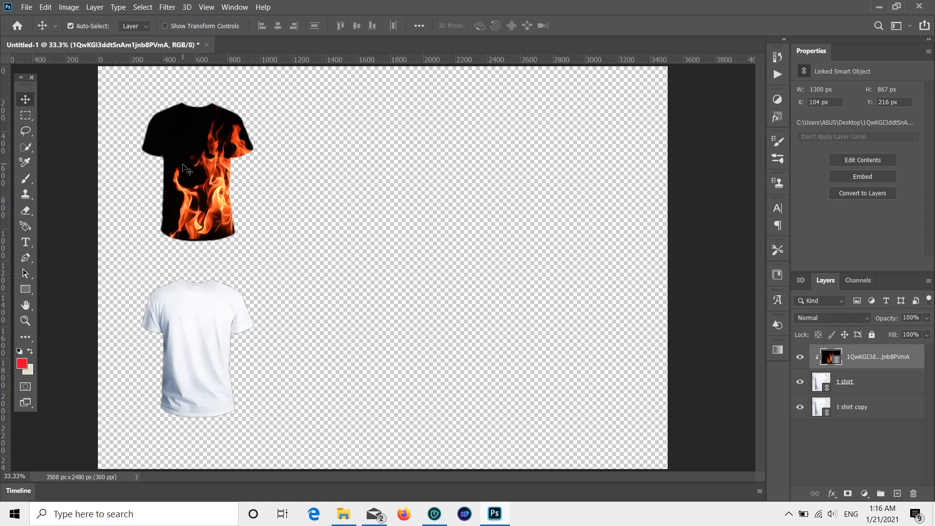
Select the fire image and the t shirt layer beneath it and merge them into one layer.
drag(105, 85, 267, 233)
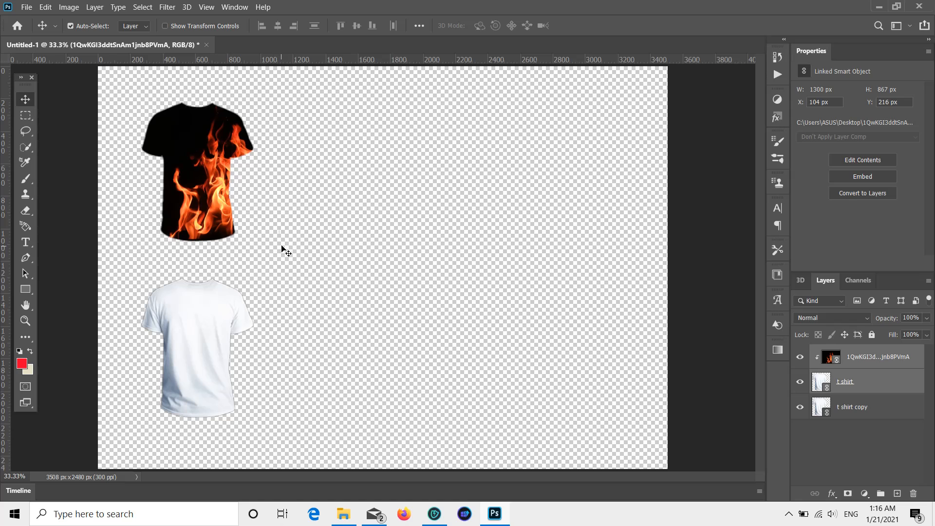
right_click(186, 158)
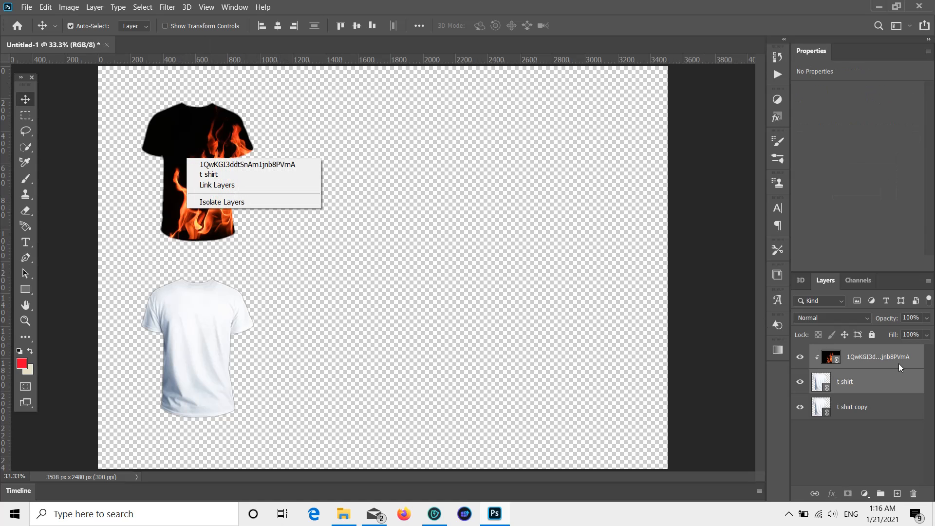
right_click(877, 363)
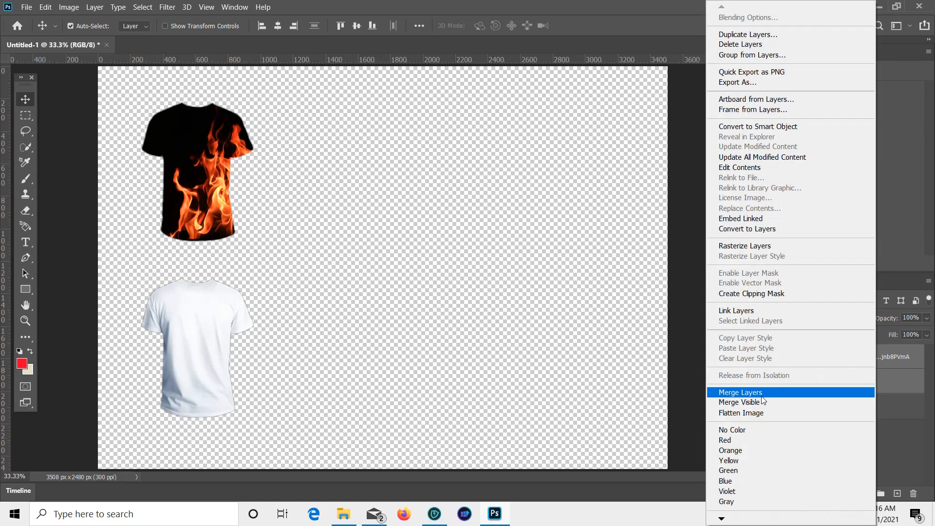
click(761, 393)
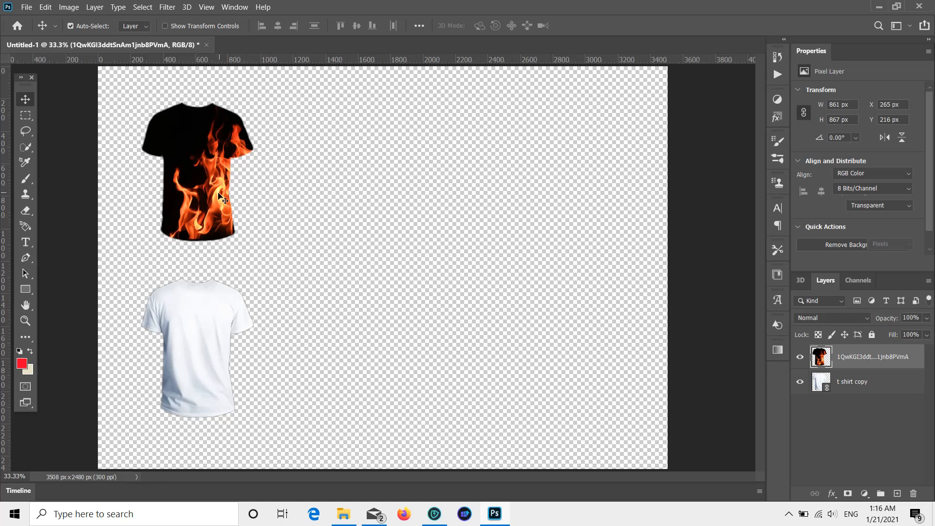
Move the fire shirt to the canvas's lower-left area and add a duplicate white shirt beside it at about X 1228 px, Y 1473 px.
drag(220, 198, 203, 186)
click(218, 344)
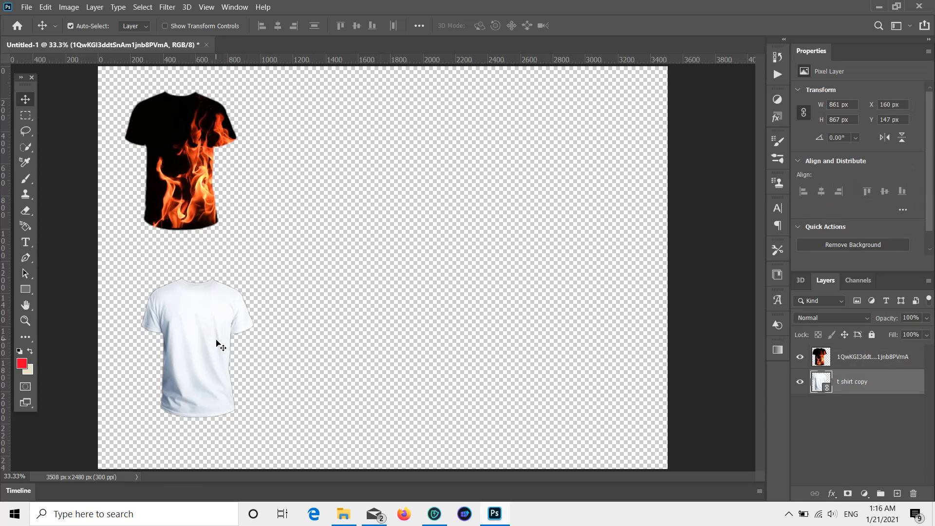
drag(217, 344, 357, 255)
drag(192, 199, 199, 408)
drag(325, 280, 345, 412)
key(ctrl+j)
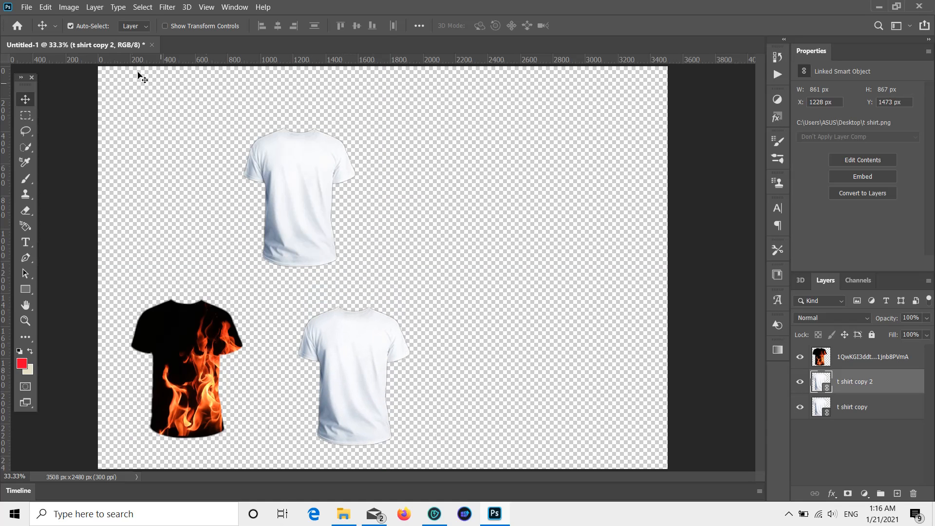
Place the joker card image as a linked file and scale it to about 31.6% beside the lower white shirt.
click(28, 7)
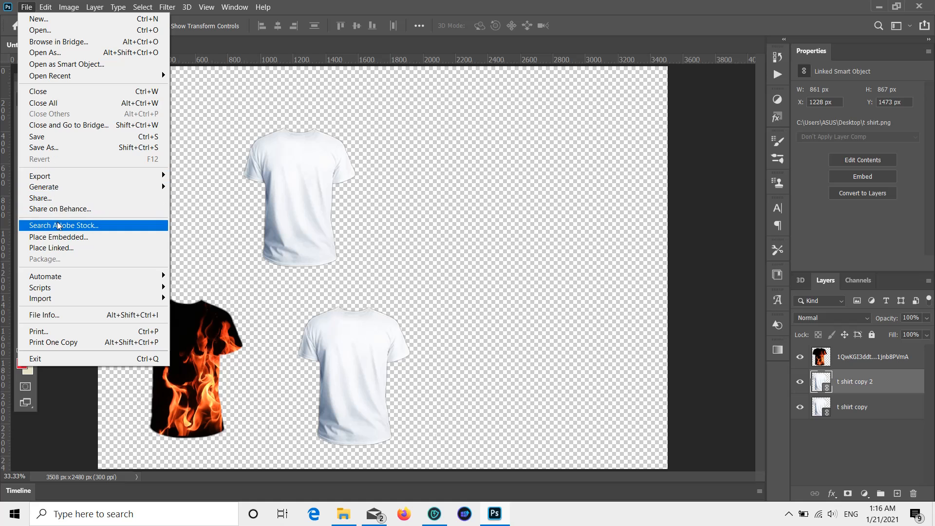
click(61, 247)
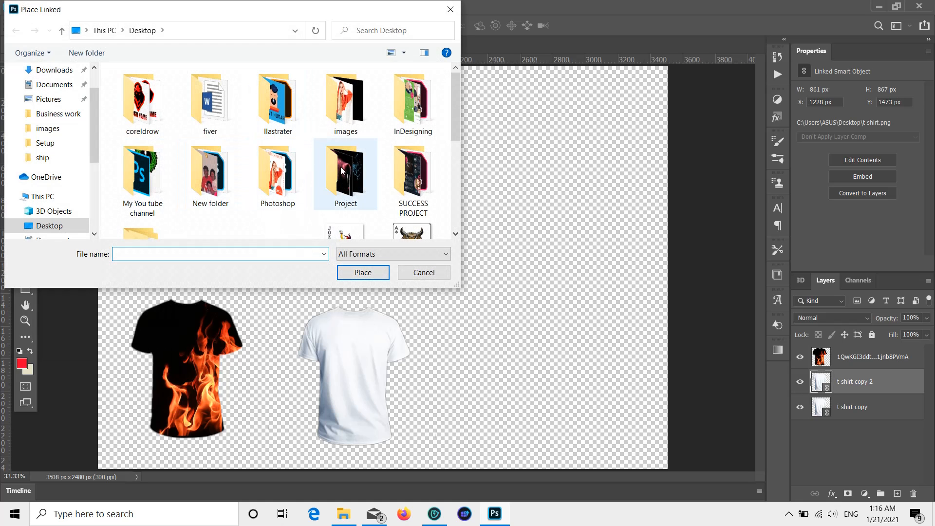
scroll(361, 173, down, 2)
double_click(349, 95)
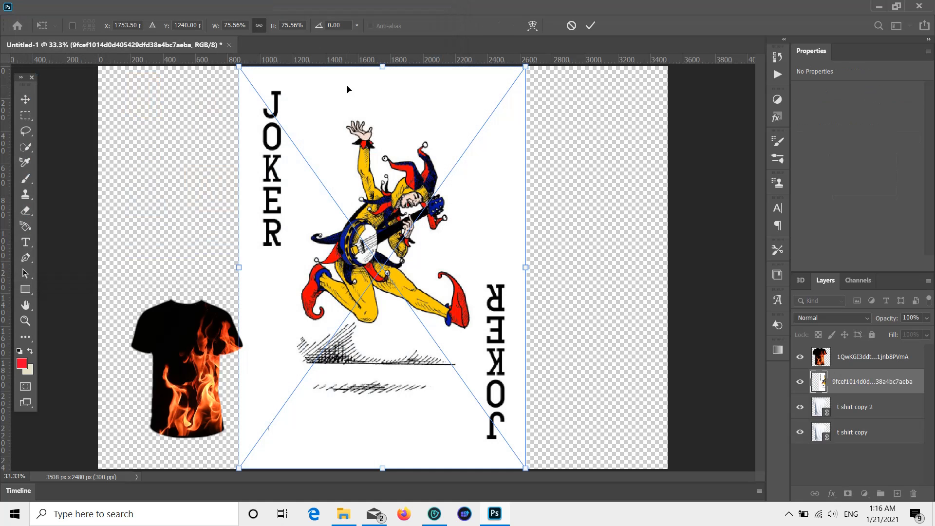
drag(237, 67, 395, 304)
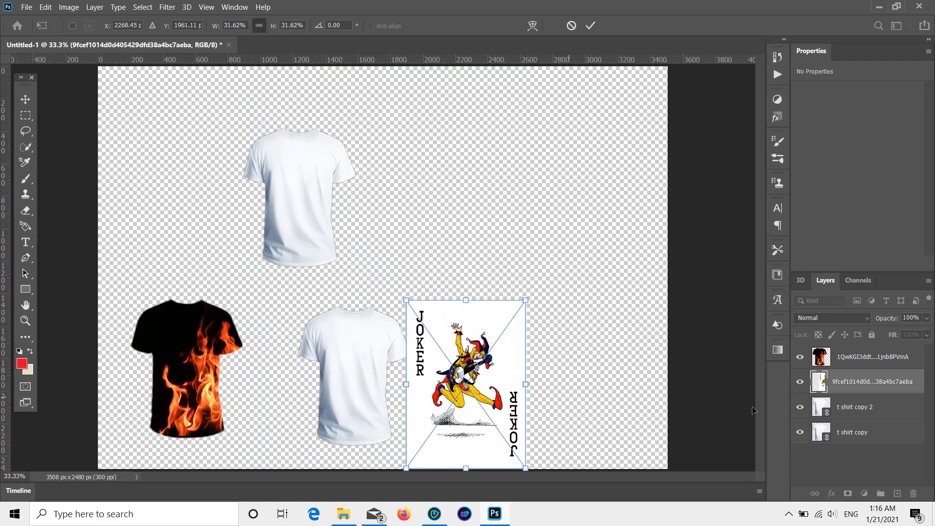
click(885, 413)
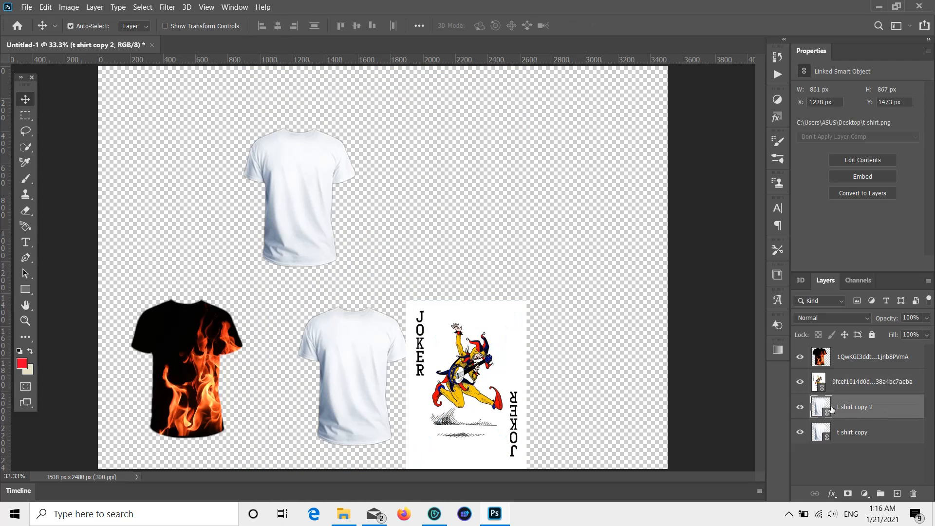
Move the joker card over the lower white shirt and clip it to the t shirt copy 2 layer with a clipping mask.
drag(363, 369, 365, 391)
drag(444, 405, 370, 391)
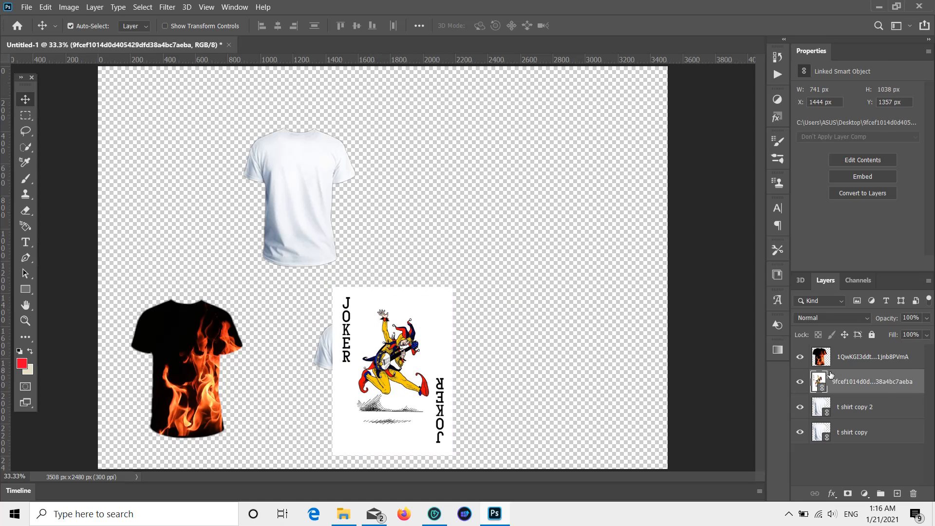
right_click(831, 380)
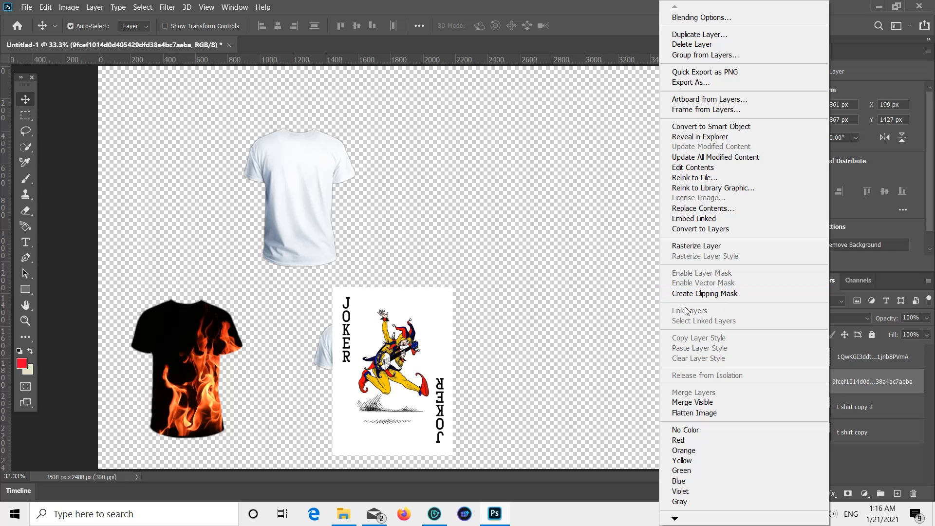
click(689, 293)
drag(379, 381, 358, 389)
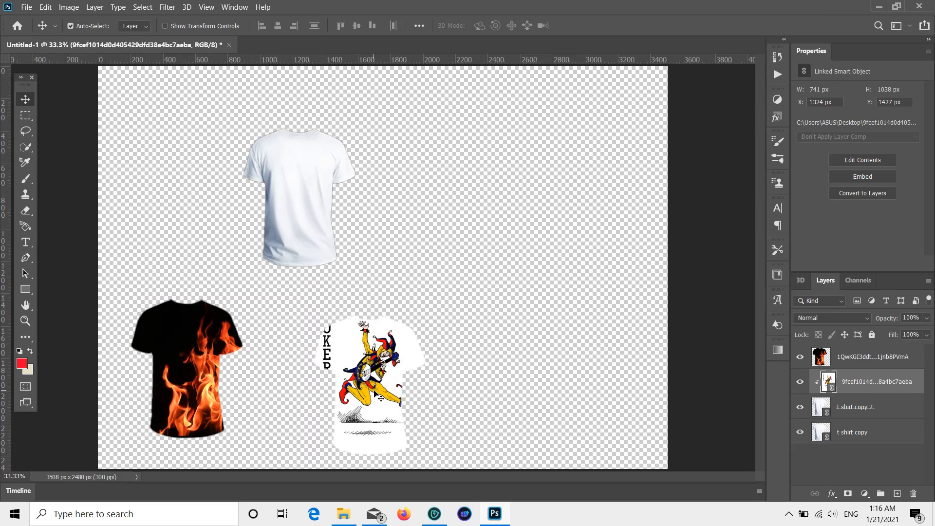
Resize the clipped joker card to about 717 x 1003 px and position it at about X 1195 px, Y 1427 px.
key(ctrl+t)
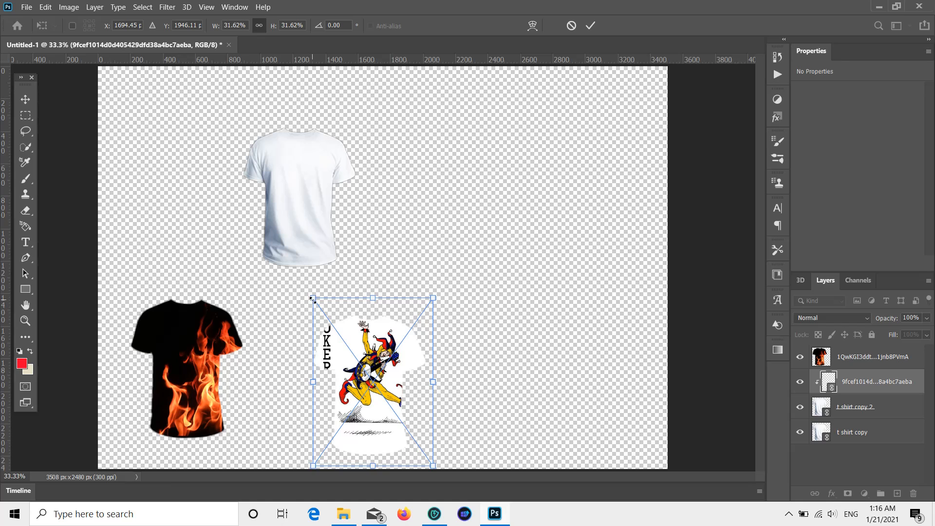
drag(312, 299, 356, 358)
drag(364, 392, 341, 382)
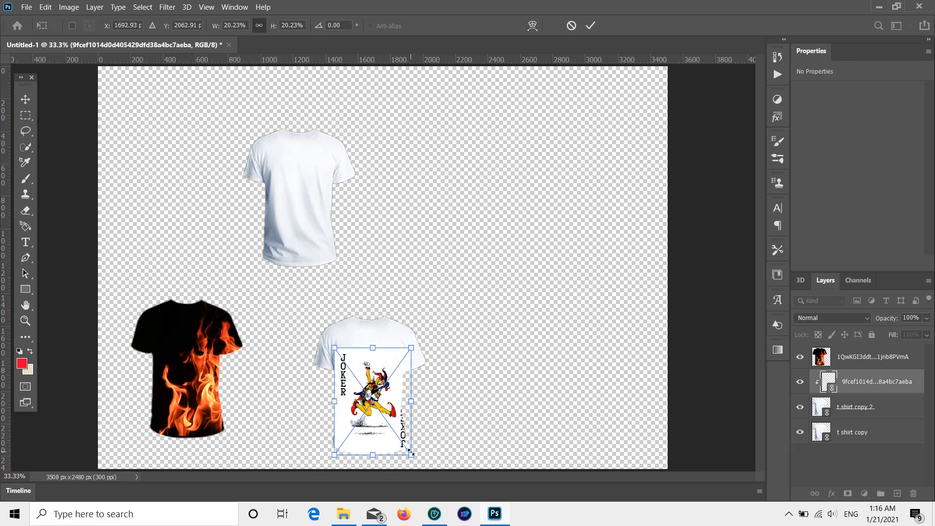
drag(411, 454, 368, 455)
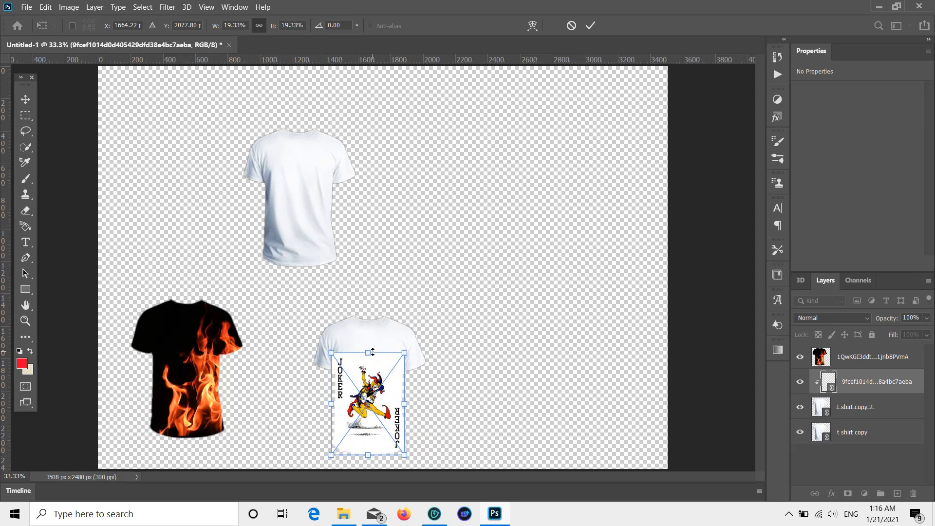
drag(372, 351, 369, 334)
drag(375, 379, 377, 369)
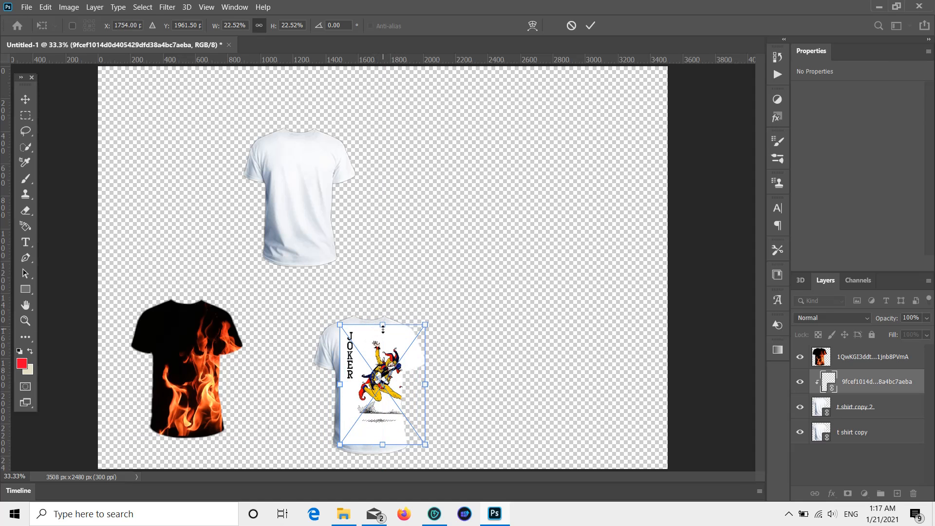
drag(383, 330, 383, 314)
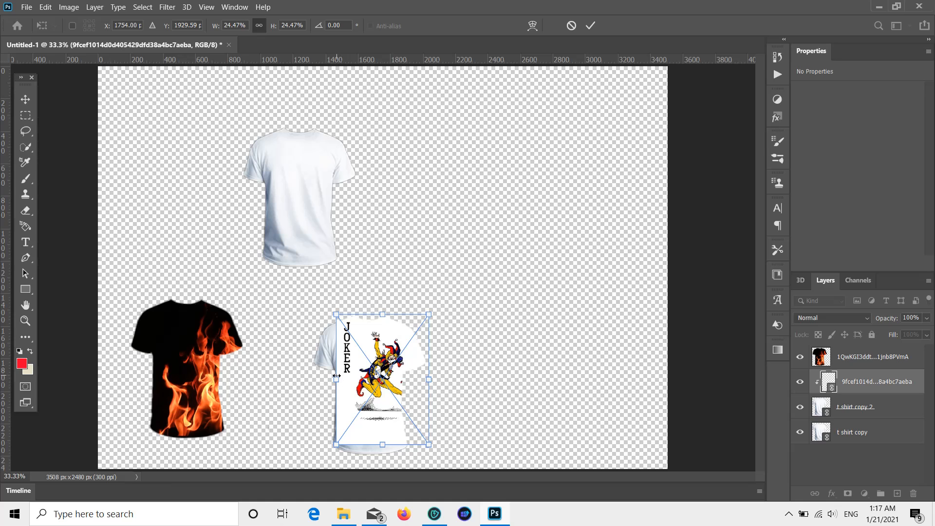
drag(336, 379, 348, 363)
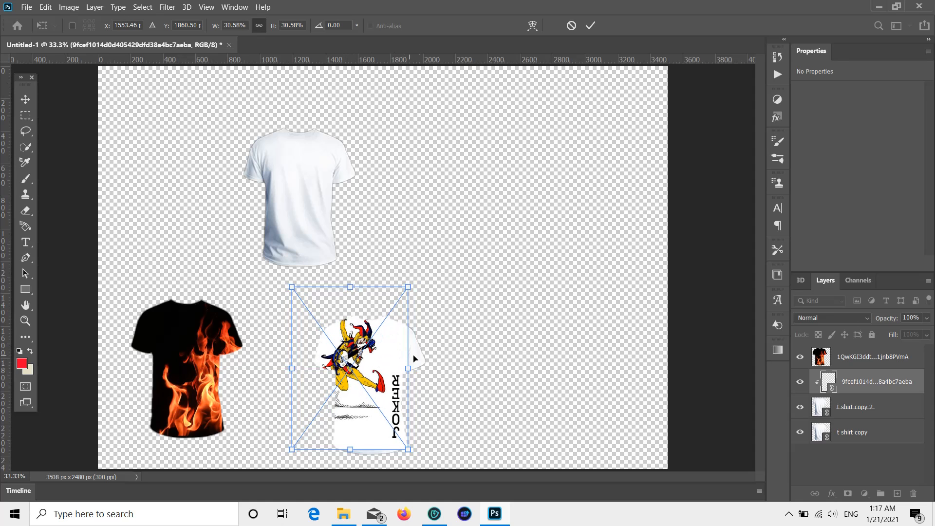
click(27, 97)
drag(362, 354, 351, 353)
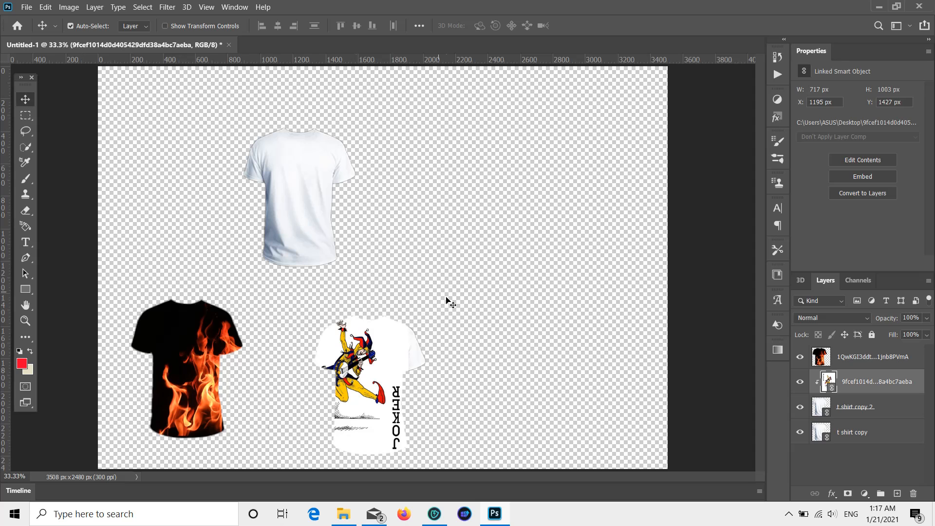
Merge the joker card and its t shirt copy 2 layer into one layer, and move the merged shirt closer to the fire shirt.
drag(282, 303, 444, 467)
right_click(352, 356)
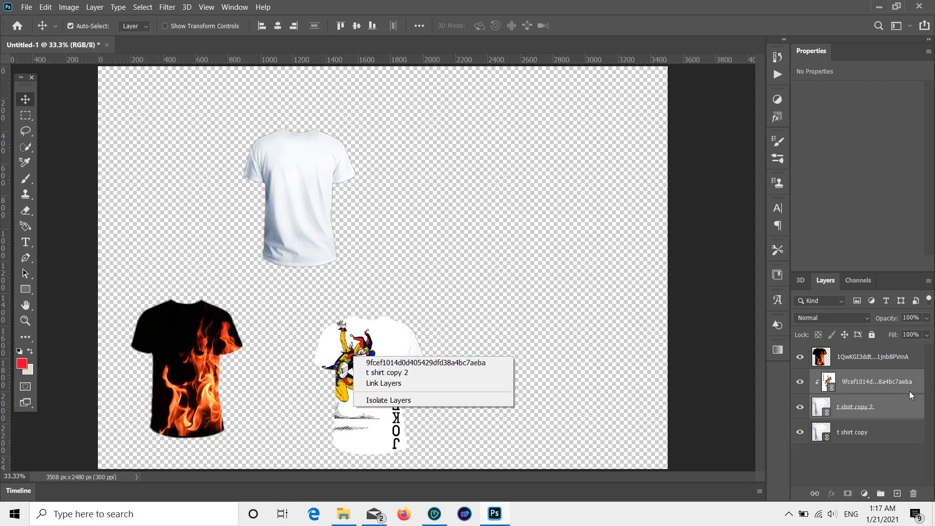
right_click(882, 381)
right_click(882, 384)
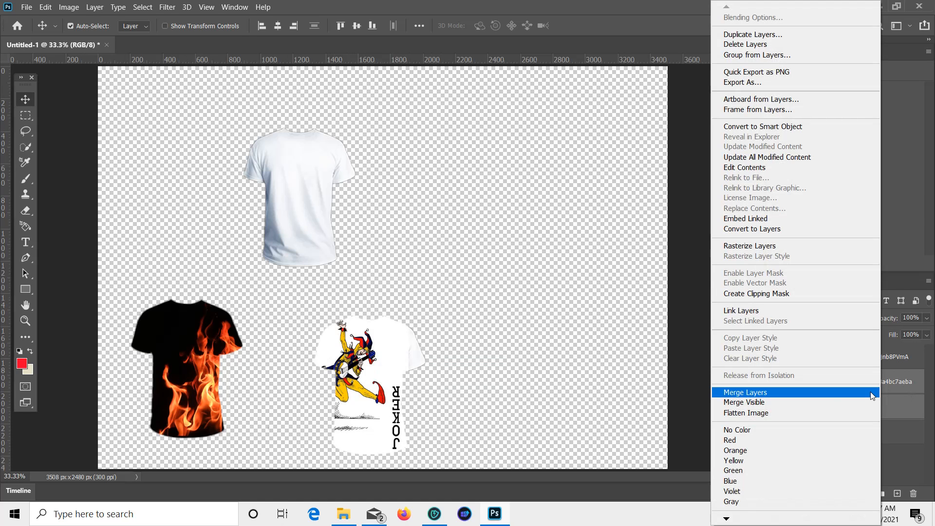
click(756, 395)
drag(377, 366, 358, 378)
click(445, 244)
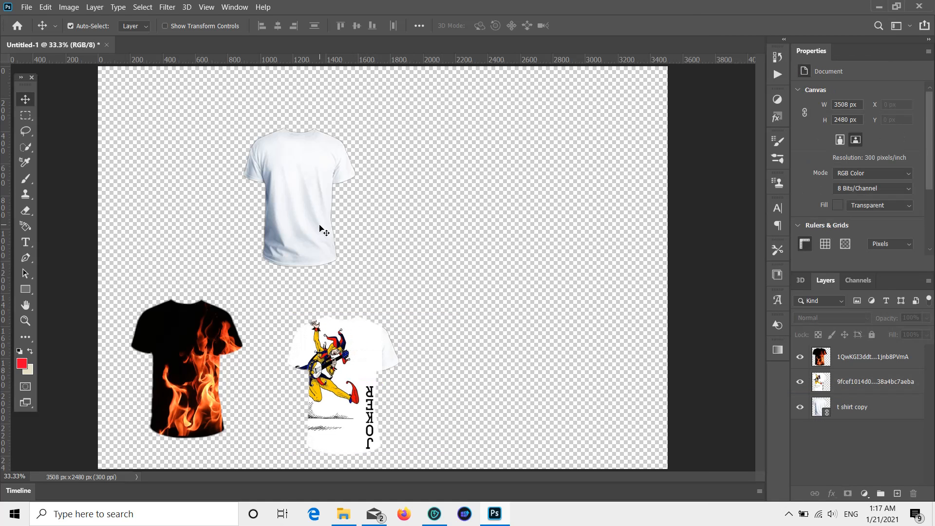
Duplicate the remaining white shirt, placing one in the lower row beside the joker shirt and the copy above at about X 1520 px, Y 95 px.
drag(321, 229, 485, 265)
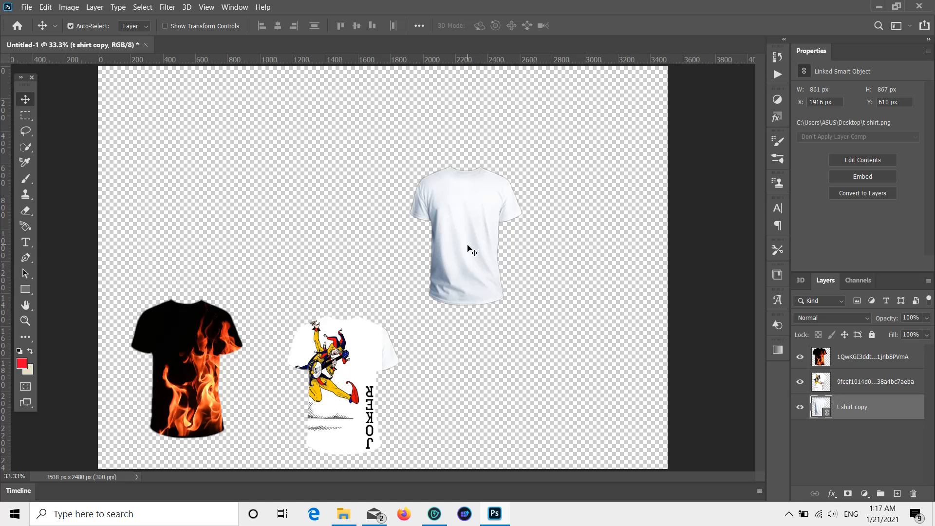
key(ctrl+j)
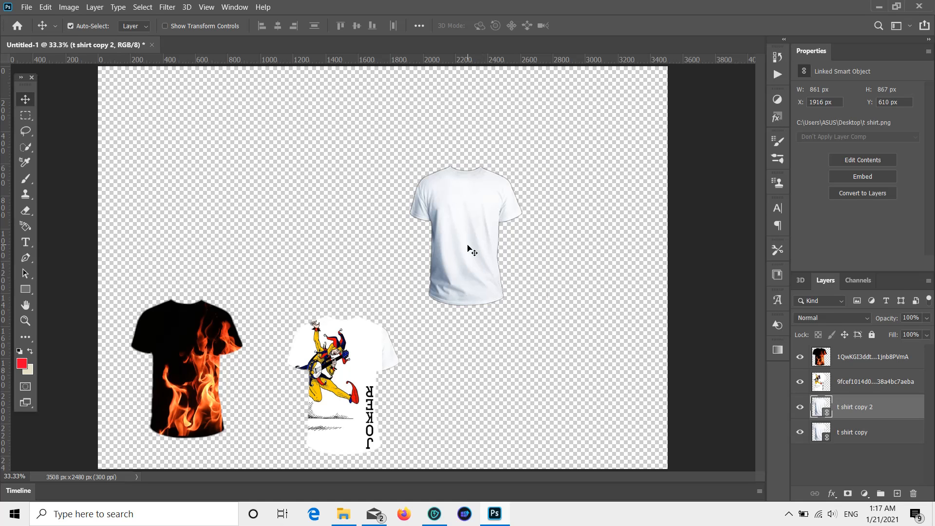
drag(471, 250, 492, 395)
drag(479, 235, 550, 181)
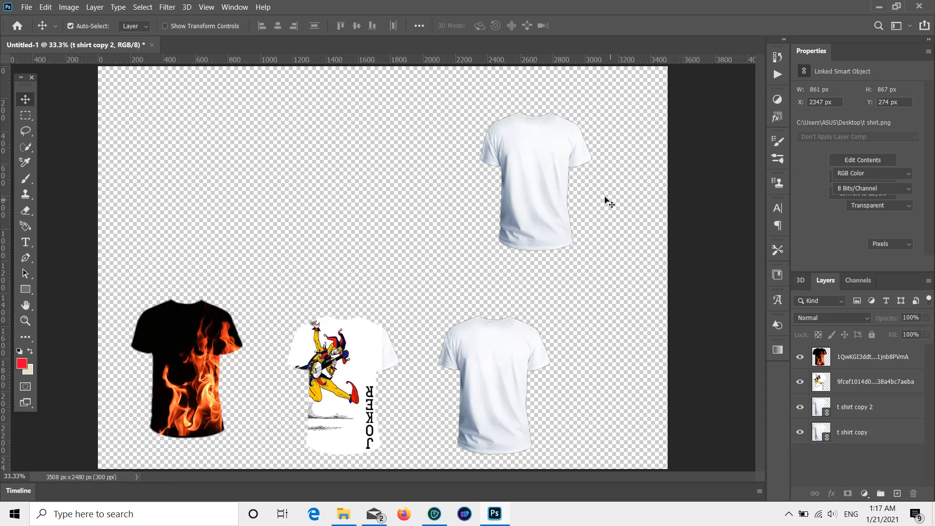
click(607, 200)
drag(490, 400, 397, 162)
drag(551, 181, 492, 386)
click(548, 274)
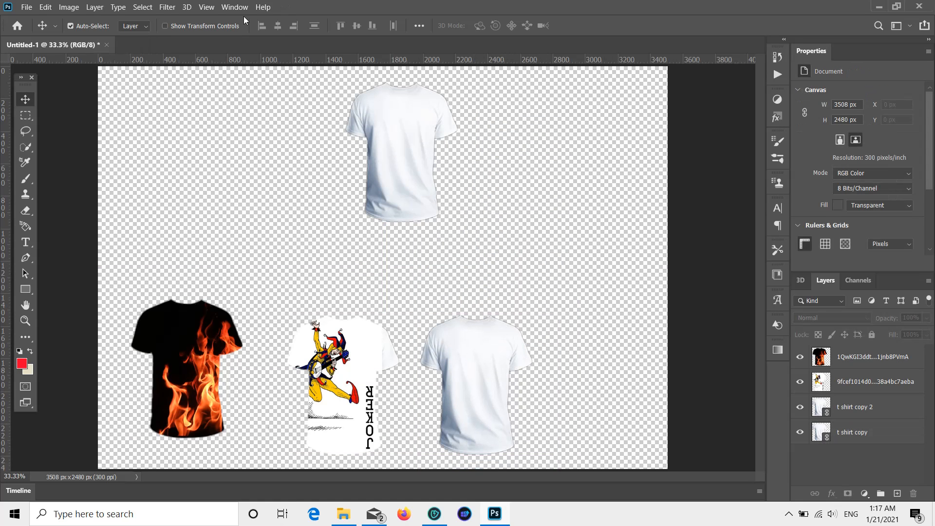
Place the owl card image as a linked file and scale it to about 27.7%, overlapping the side of the upper white shirt.
click(26, 6)
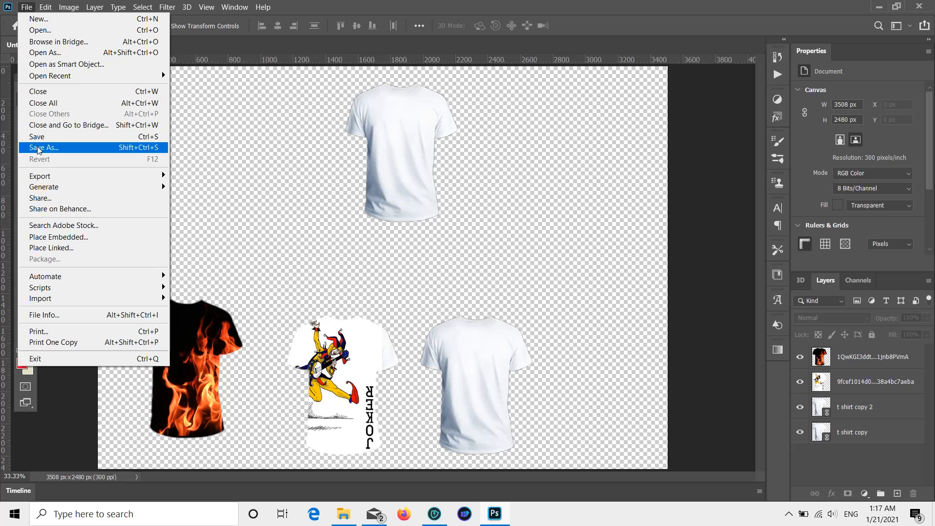
click(61, 252)
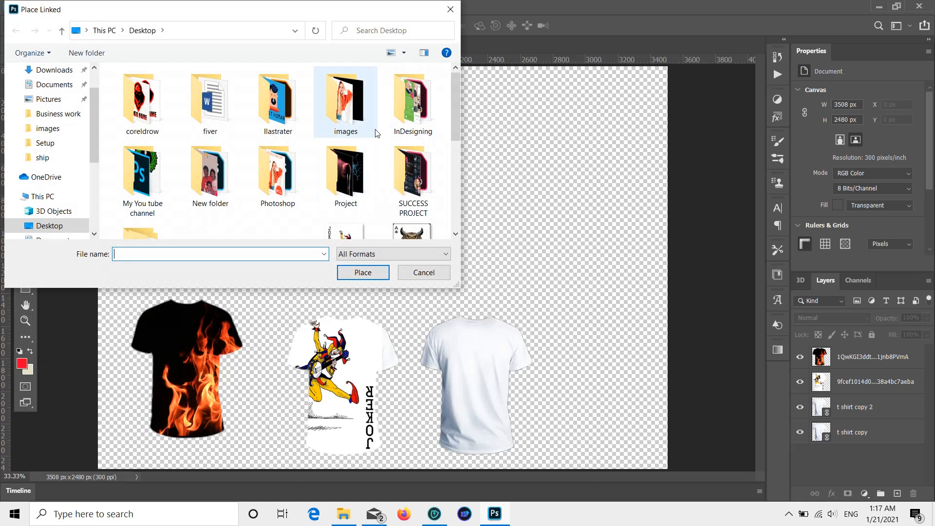
scroll(416, 192, down, 2)
click(412, 180)
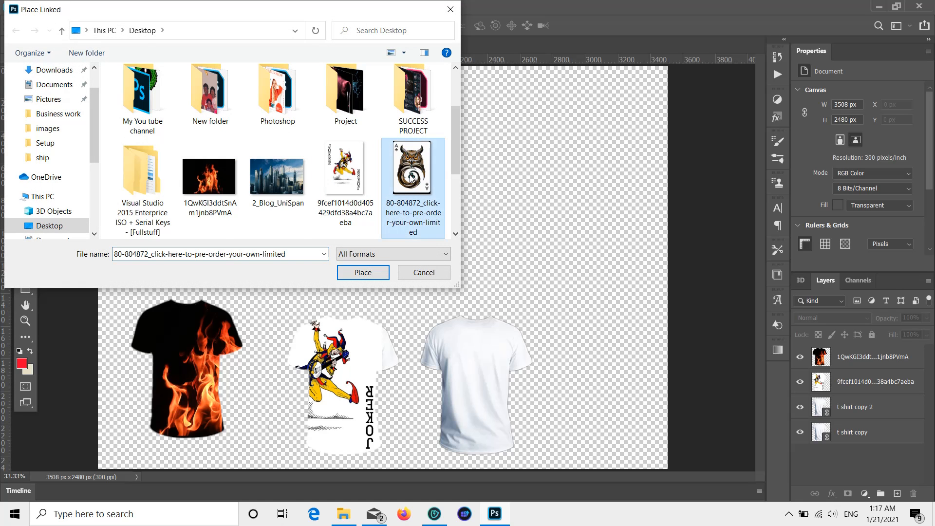
double_click(411, 178)
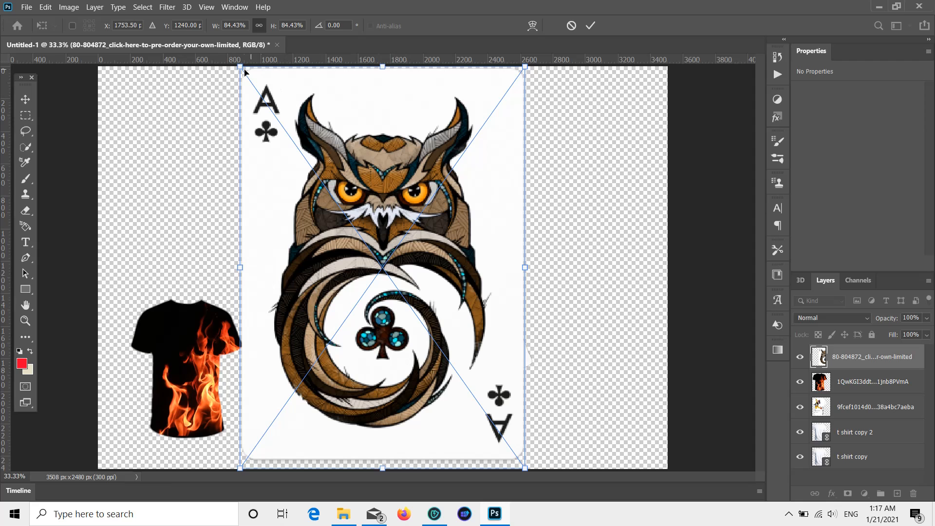
drag(245, 72, 445, 109)
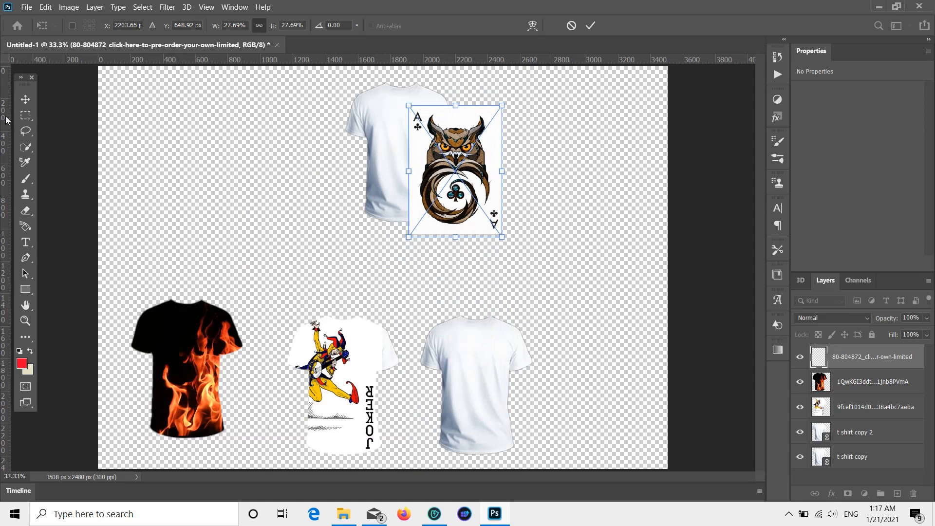
click(23, 103)
Move the t shirt copy 2 layer directly below the owl card layer and clip the owl card to it with a clipping mask.
click(372, 163)
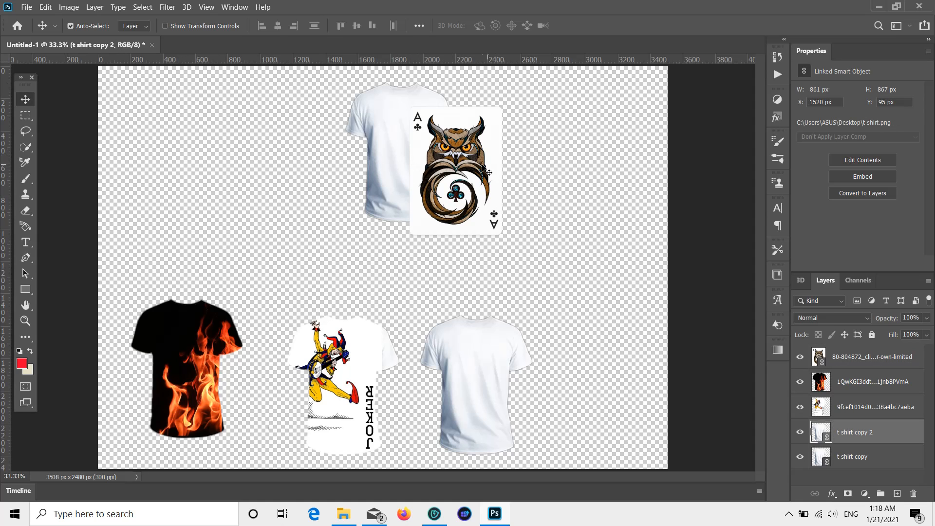
drag(871, 427, 868, 380)
click(476, 182)
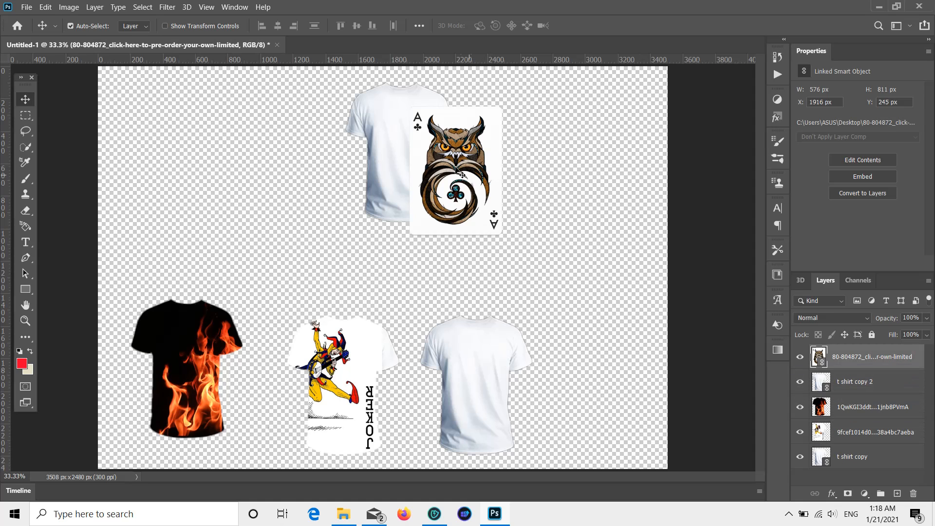
right_click(834, 356)
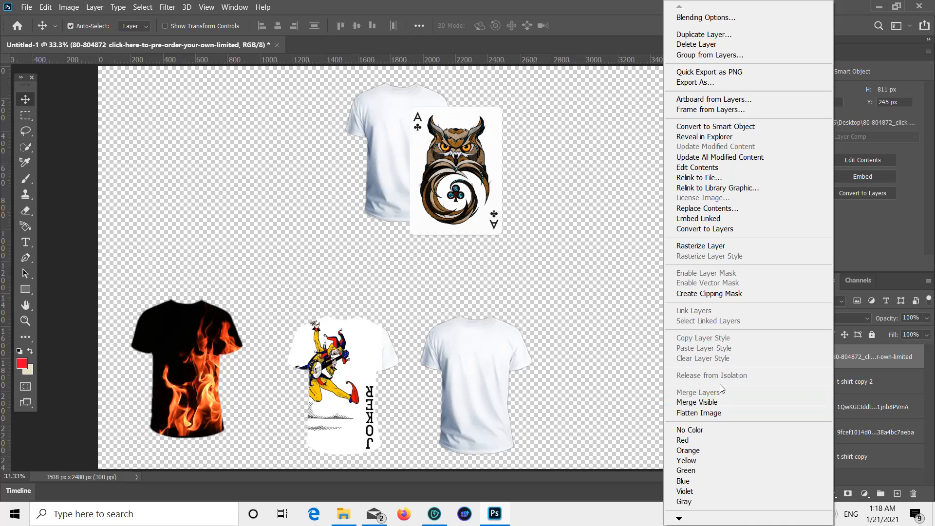
click(709, 293)
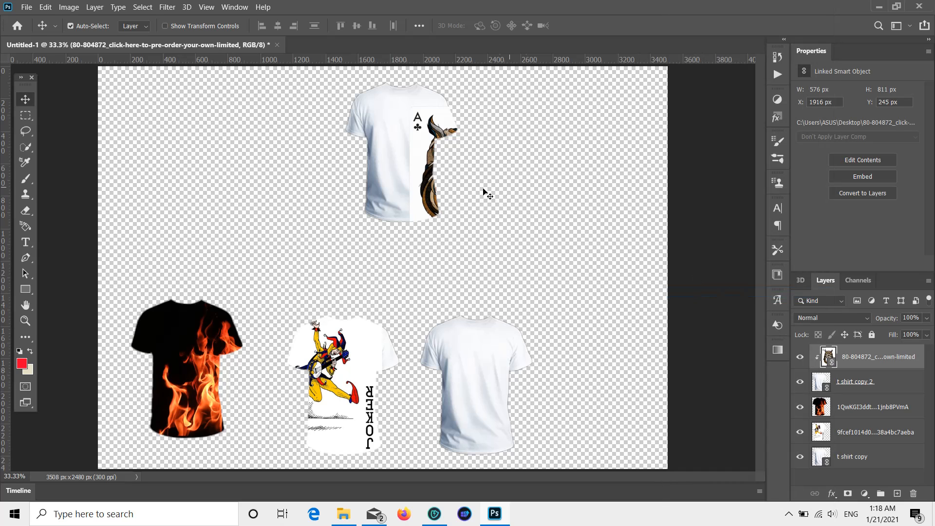
Centre the owl card on the upper shirt, rotate it about 32.5°, and enlarge it until it covers the whole shirt.
drag(430, 192, 380, 187)
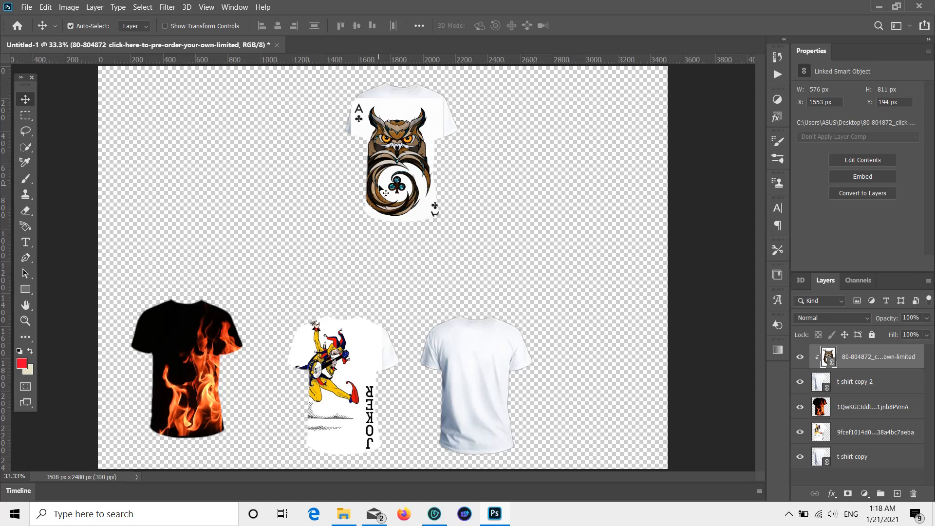
key(ctrl+t)
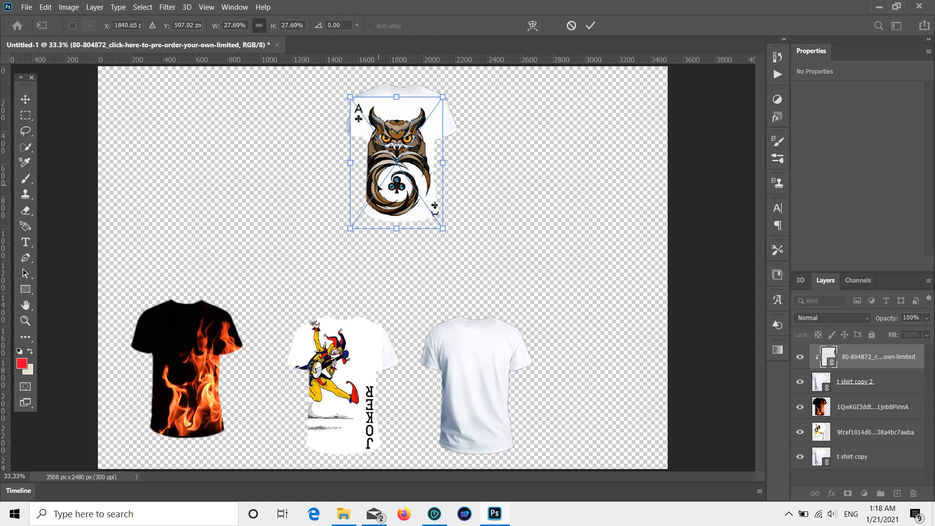
drag(395, 98, 395, 82)
drag(401, 115, 405, 119)
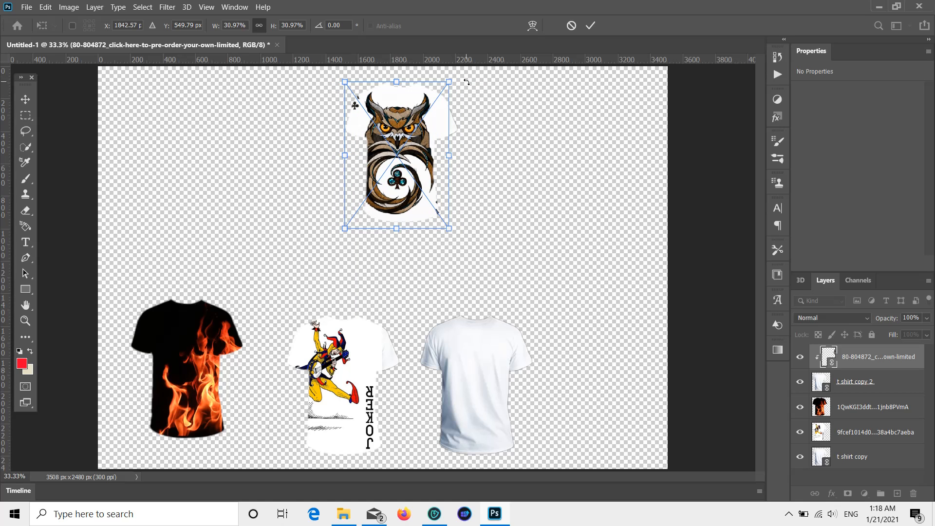
drag(467, 82, 496, 133)
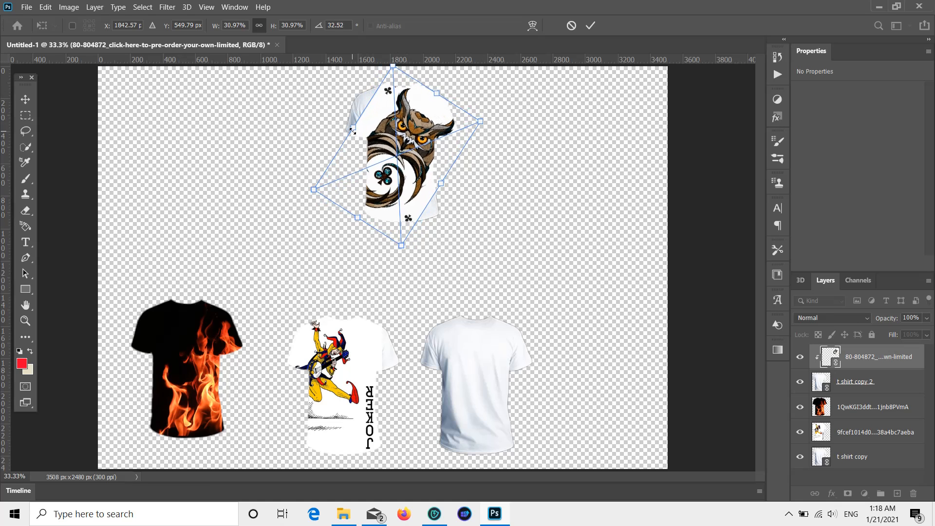
drag(352, 130, 336, 117)
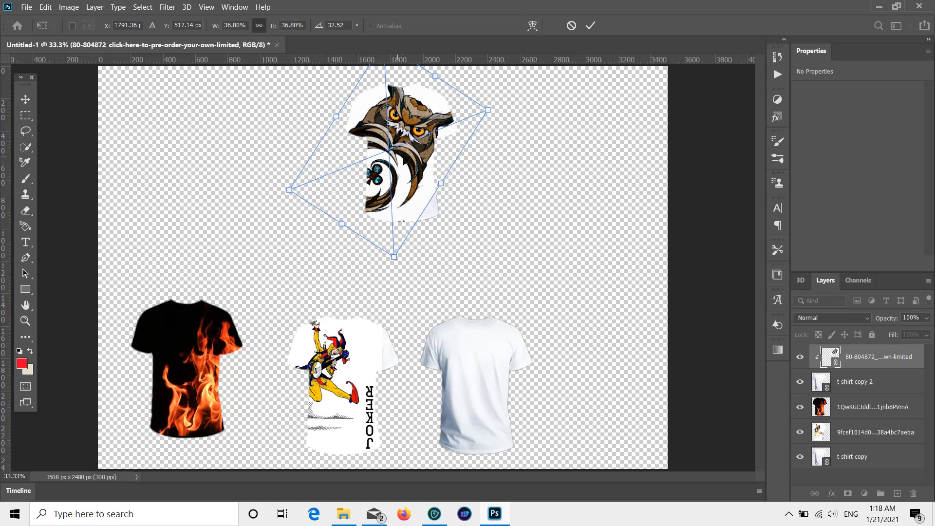
drag(442, 182, 453, 193)
click(23, 101)
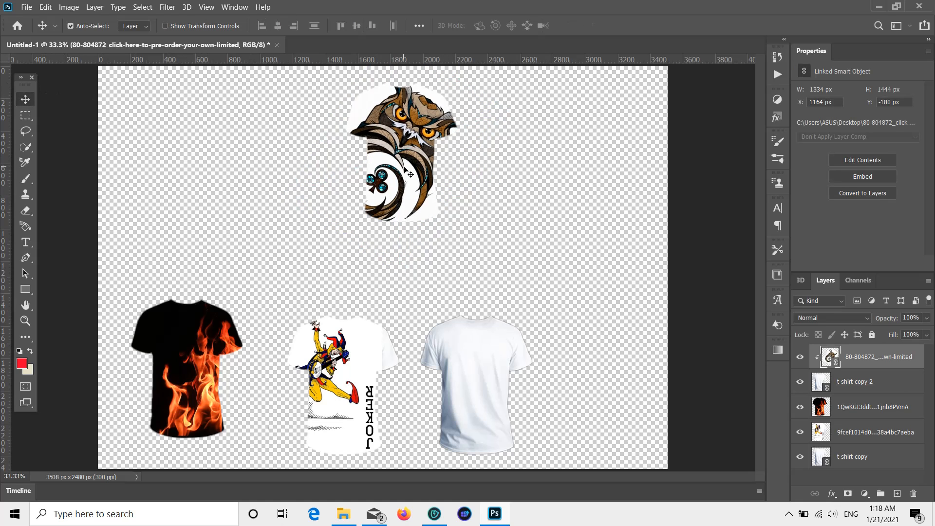
Merge the owl card and its t shirt copy 2 layer into one layer.
drag(311, 77, 493, 244)
right_click(408, 146)
click(603, 235)
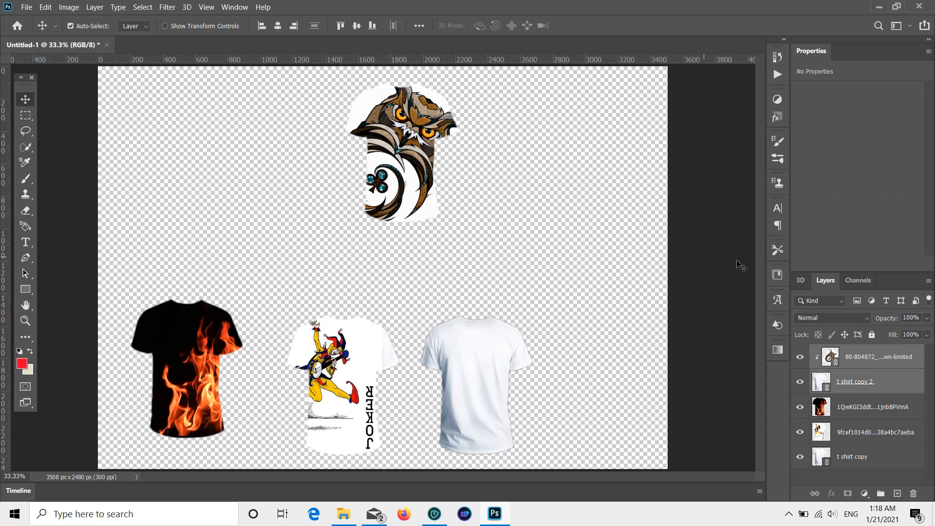
right_click(845, 361)
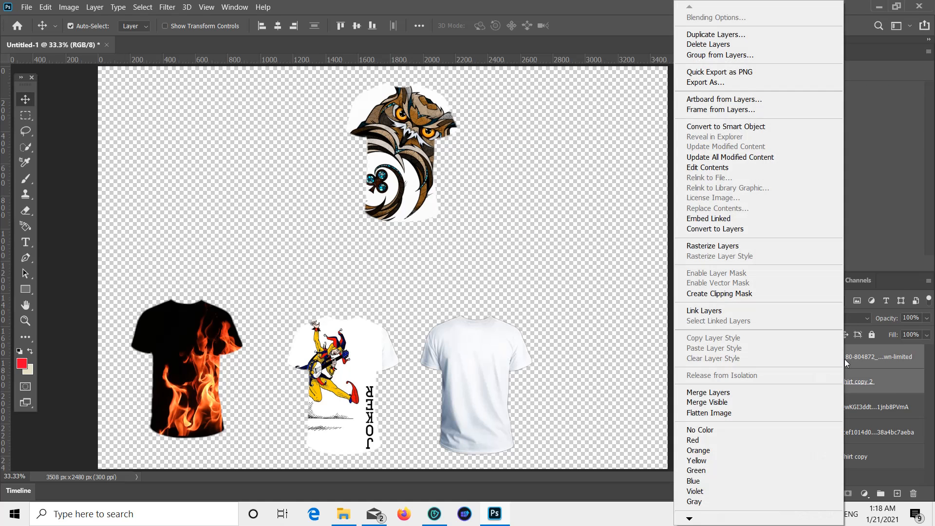
click(725, 392)
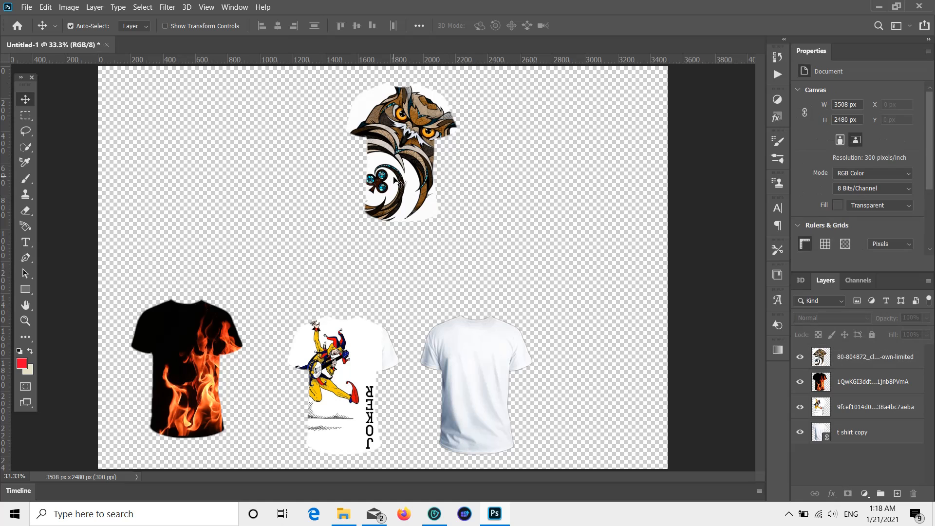
Duplicate the white shirt, move the copy above the fire shirt, and move the owl shirt to about X 2761 px, Y 1498 px.
click(479, 352)
key(ctrl+j)
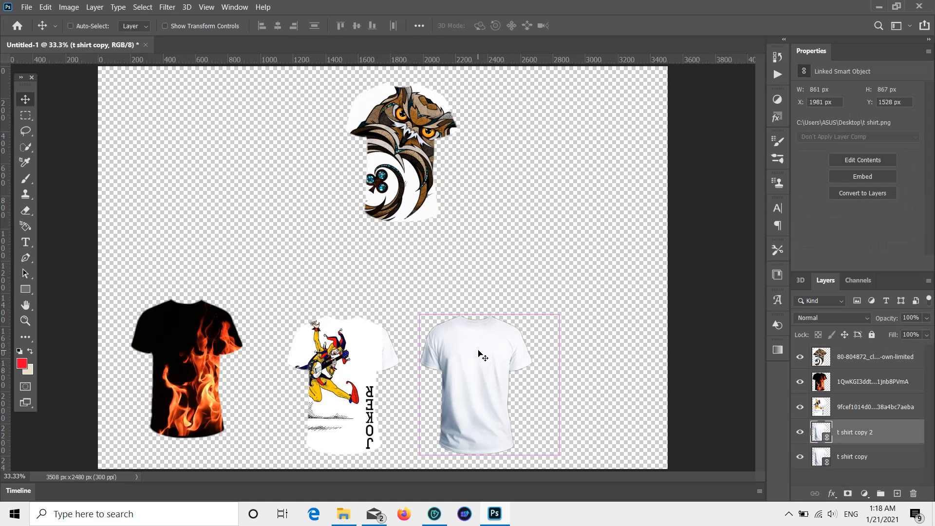
drag(478, 352, 227, 138)
drag(404, 194, 596, 358)
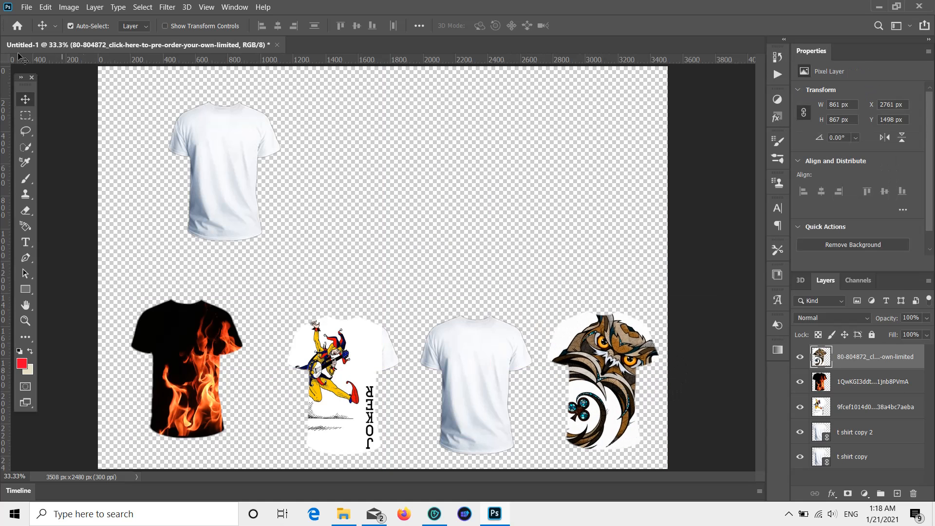
Place the cyborg-lion-back-render image as a linked file, scale it to about 6.12%, and position it partly over the upper white shirt.
click(22, 8)
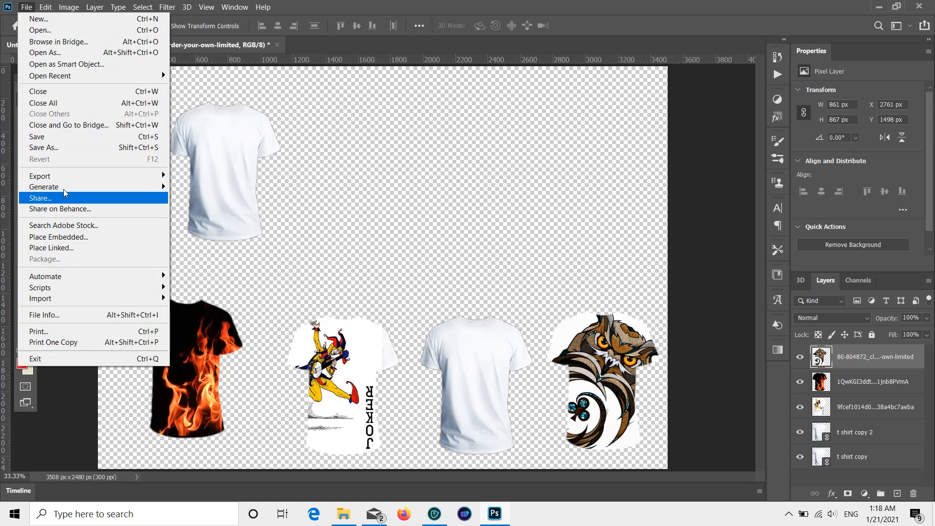
click(67, 248)
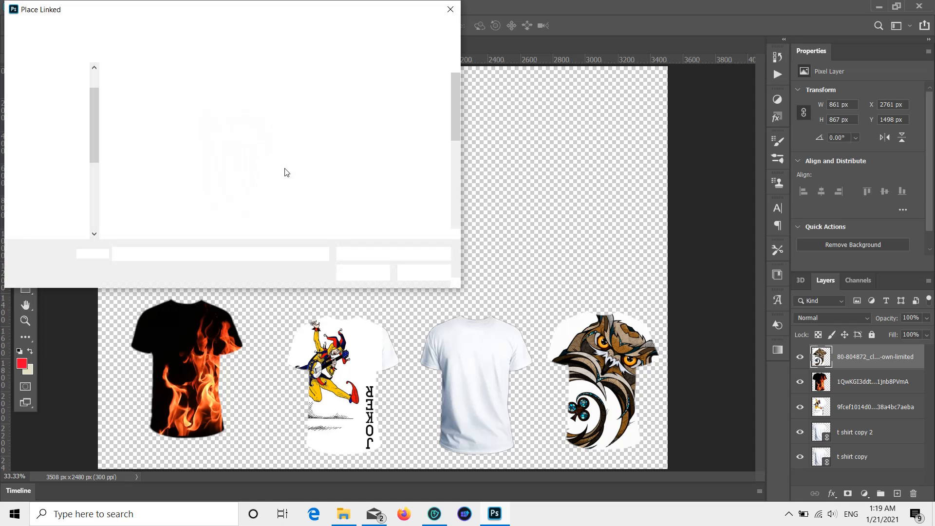
scroll(308, 159, down, 5)
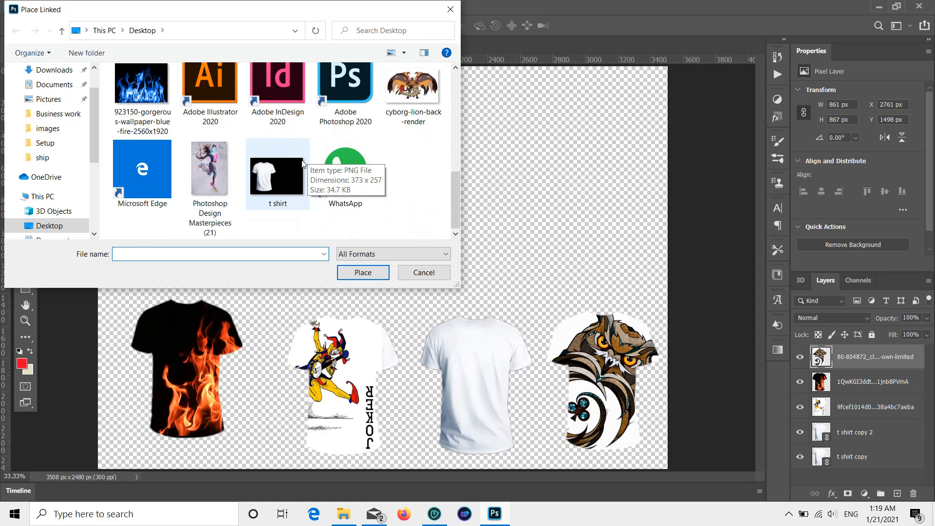
double_click(414, 119)
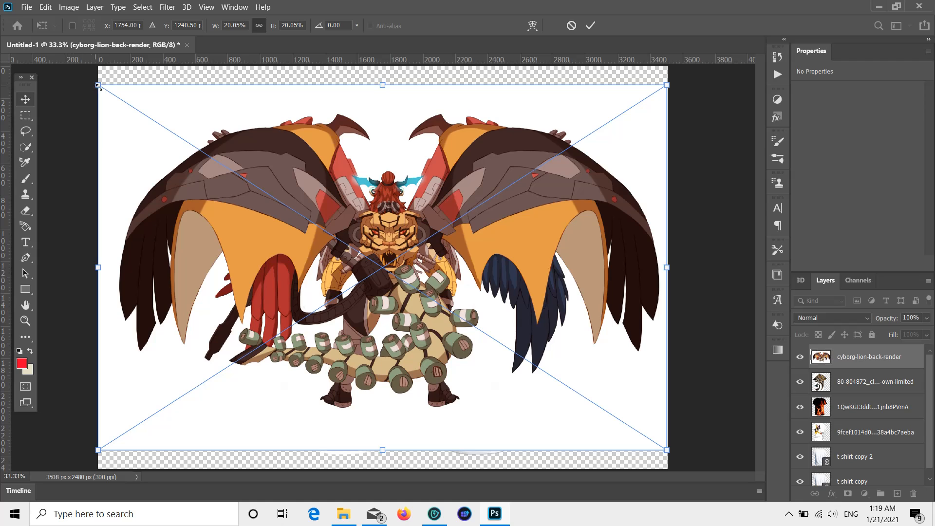
drag(98, 86, 402, 280)
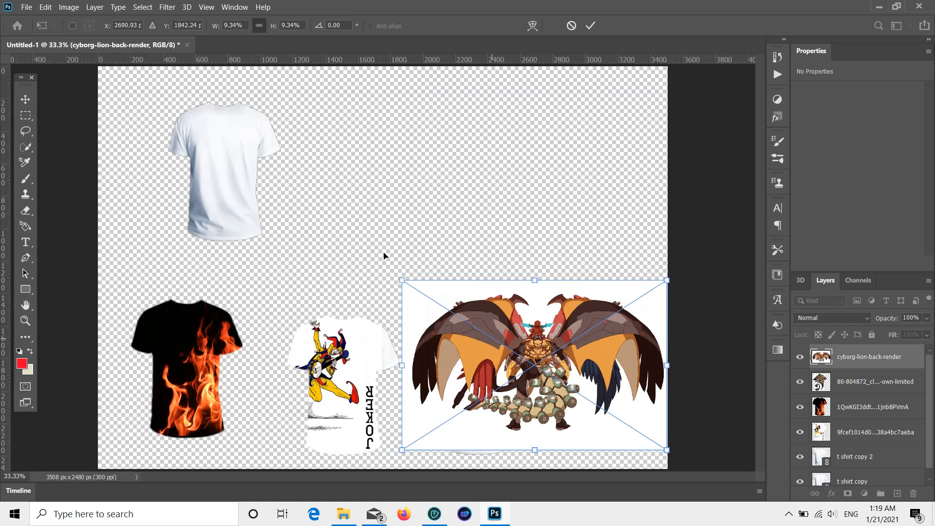
drag(533, 375, 408, 172)
drag(489, 91, 411, 139)
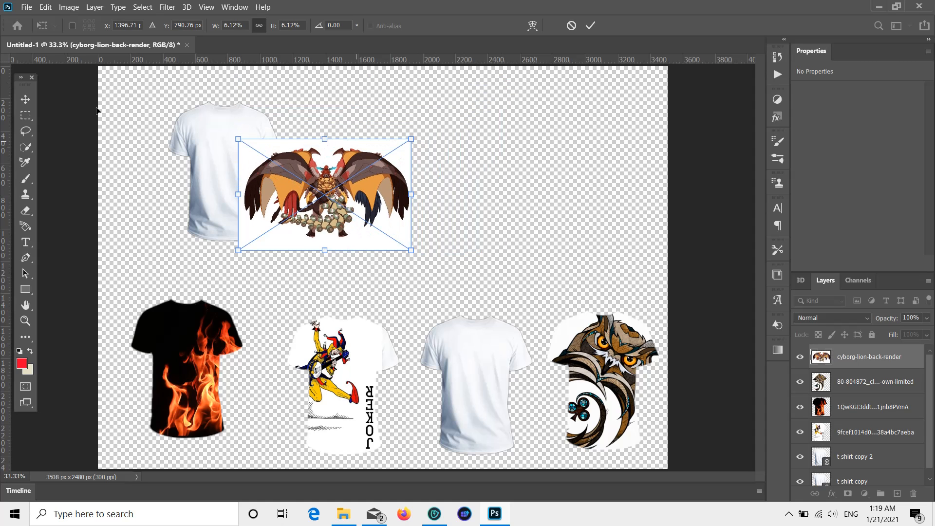
click(26, 99)
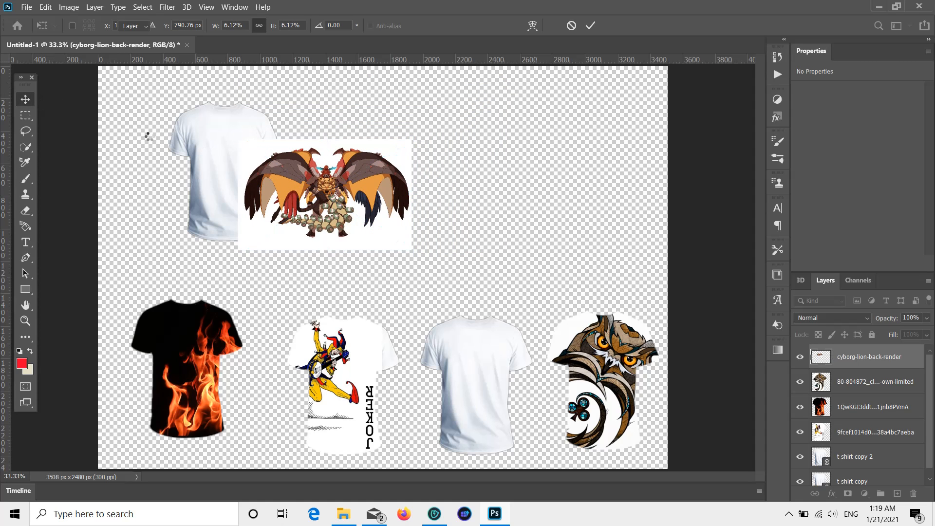
click(212, 151)
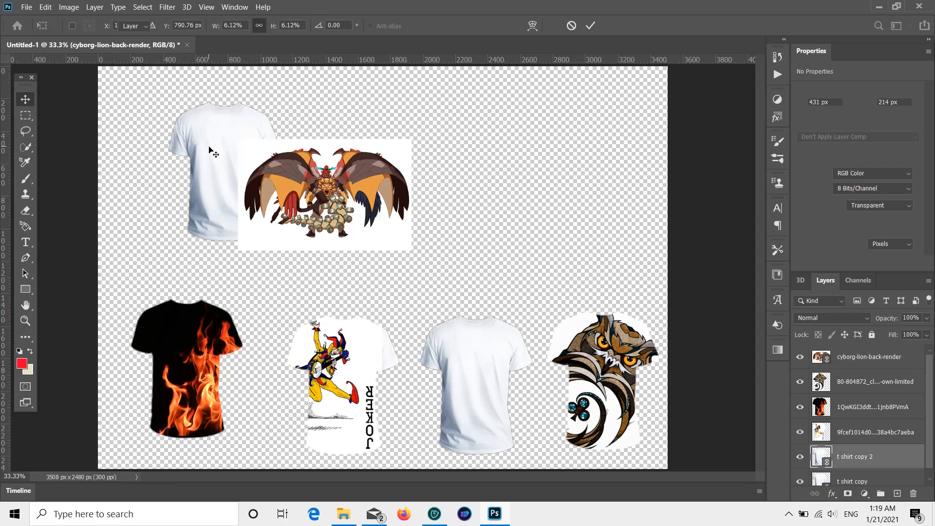
drag(305, 199, 267, 181)
Try to clip the cyborg-lion image to the layer directly beneath it.
right_click(836, 358)
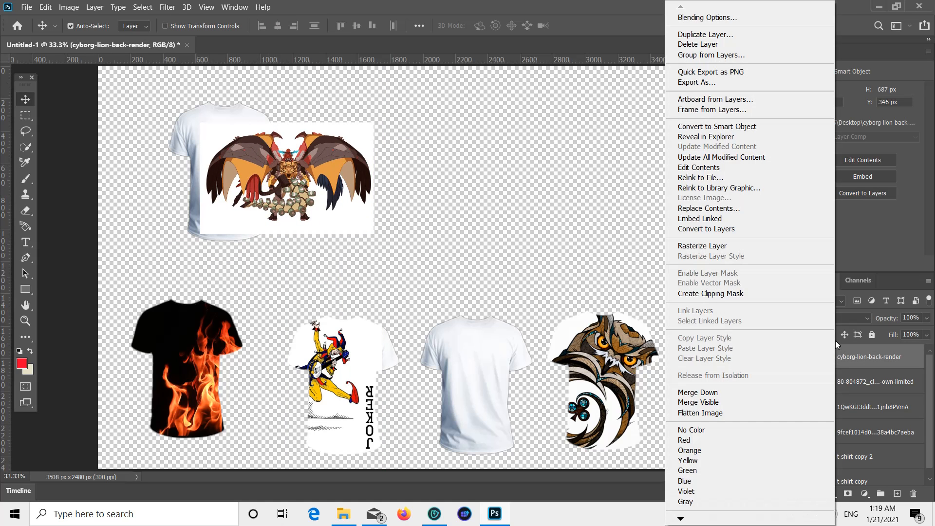
click(711, 294)
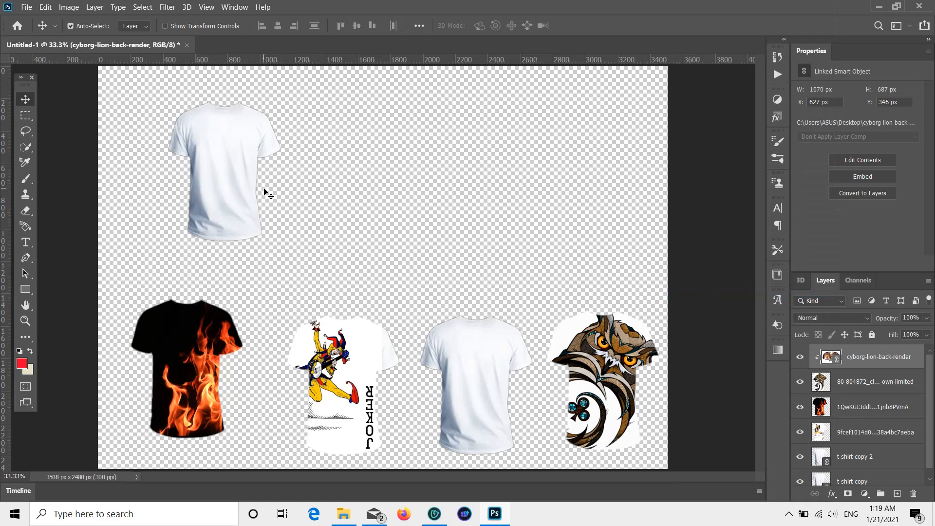
key(ctrl+alt+g)
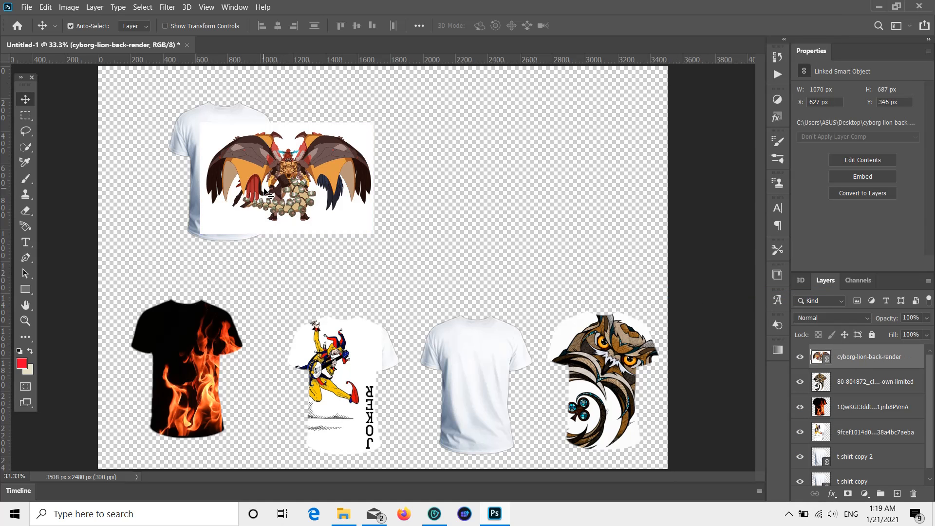
Move the t shirt copy 2 layer directly below the cyborg-lion-back-render layer and clip the image to it with a clipping mask.
click(189, 136)
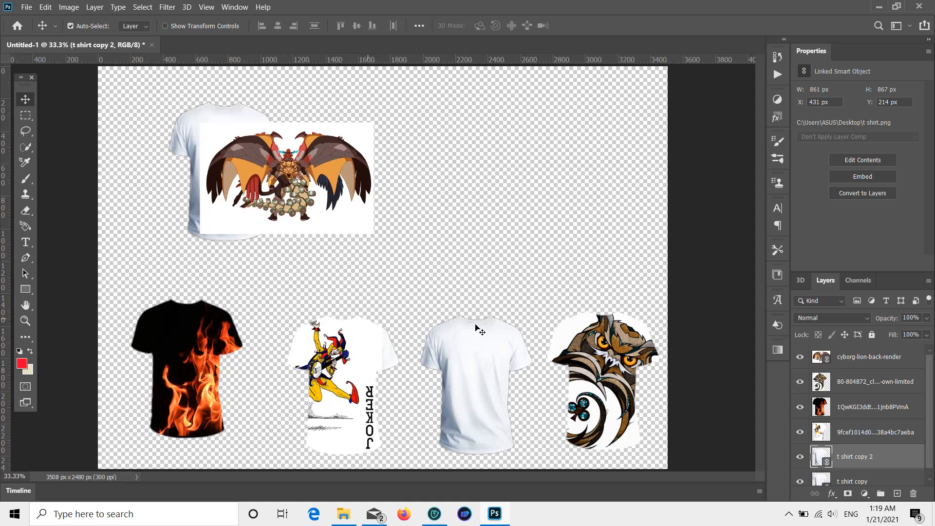
drag(861, 457, 846, 366)
click(298, 188)
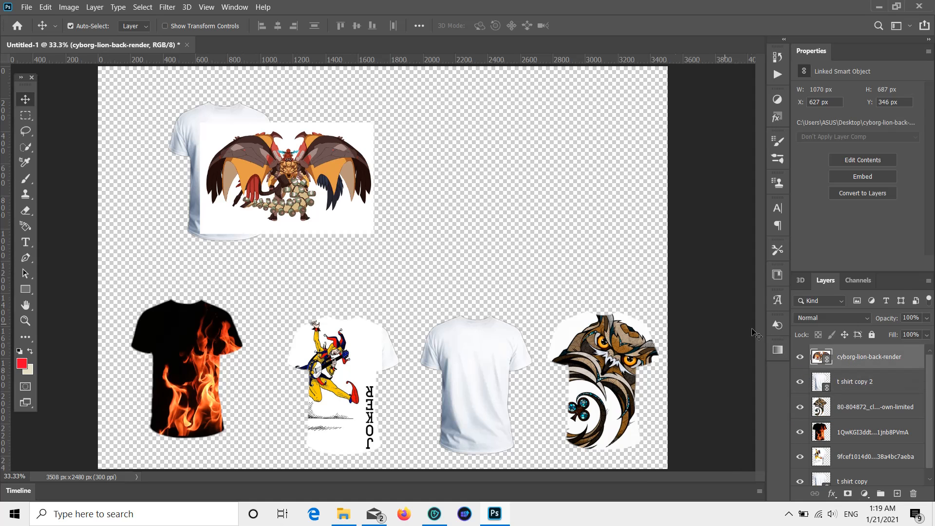
right_click(840, 359)
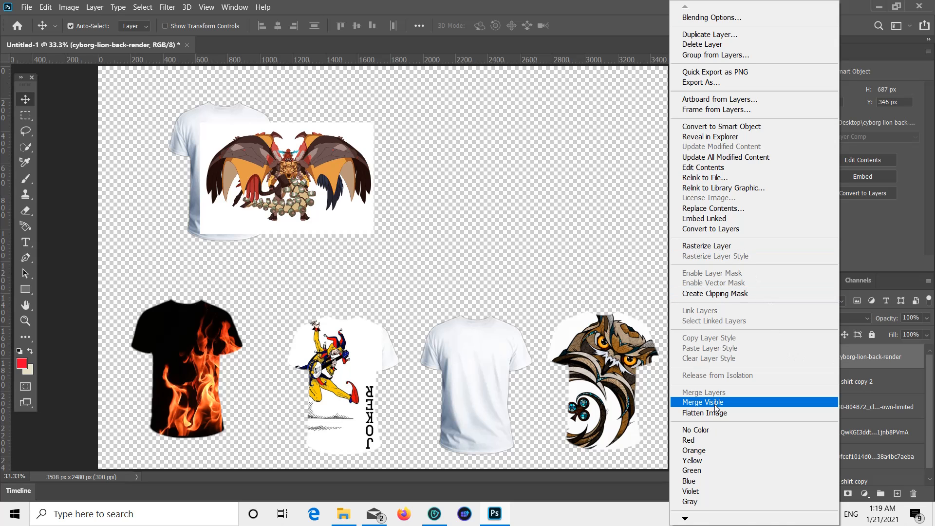
click(703, 293)
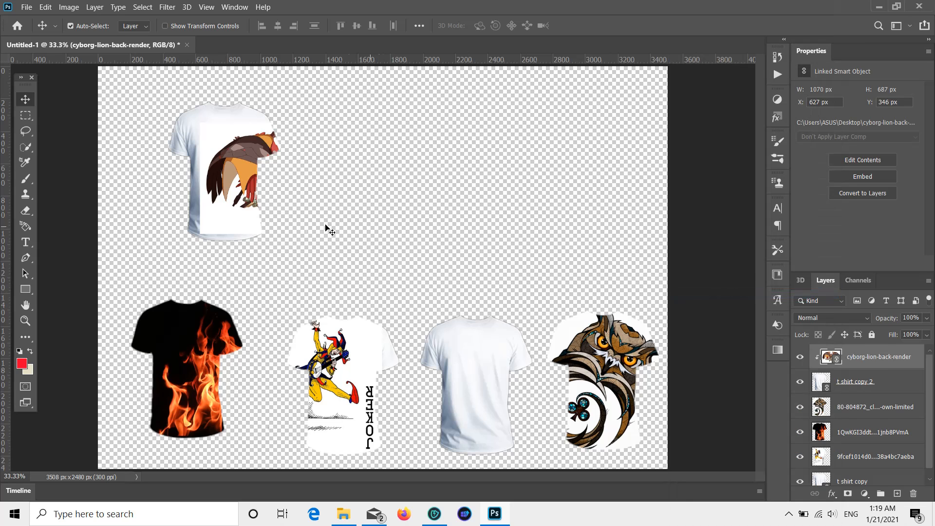
Scale the cyborg-lion image down to about 1.76% and centre it on the upper back of the shirt.
drag(215, 209, 154, 214)
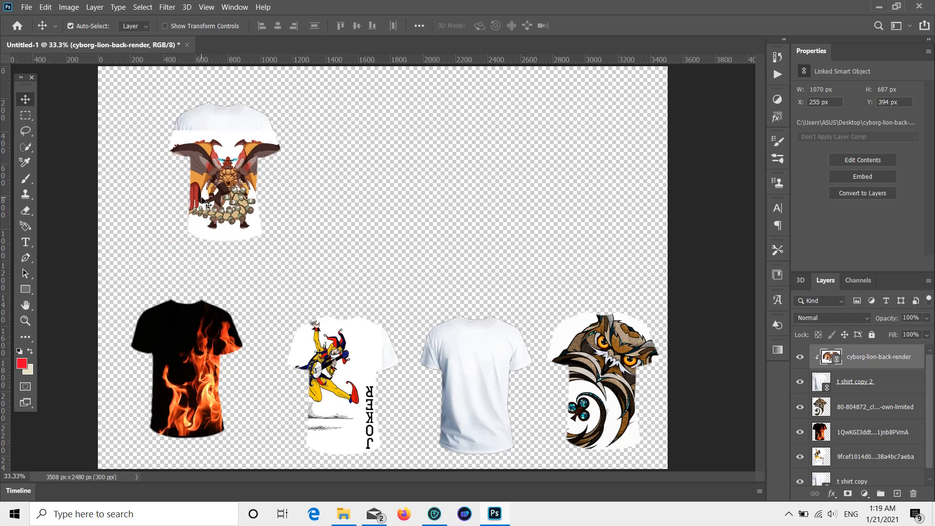
key(ctrl+t)
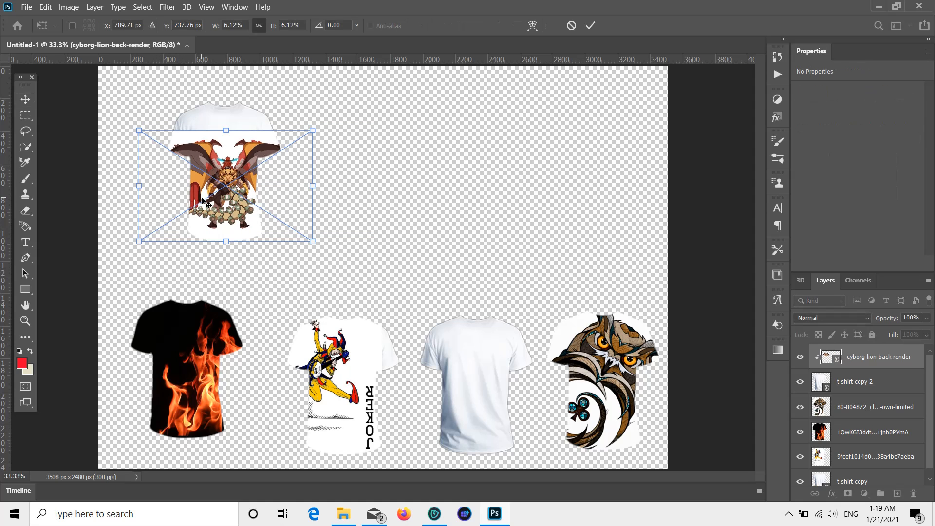
drag(141, 130, 200, 162)
drag(262, 146, 227, 147)
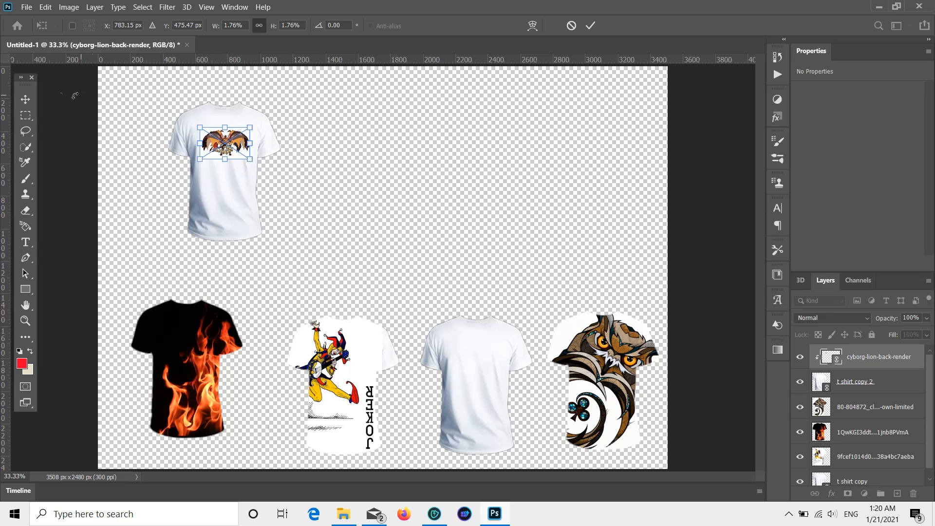
click(25, 99)
Merge the cyborg-lion image with its t shirt copy 2 layer and move the merged shirt above the owl shirt, about X 2761 px, Y 514 px.
drag(135, 96, 314, 250)
right_click(210, 169)
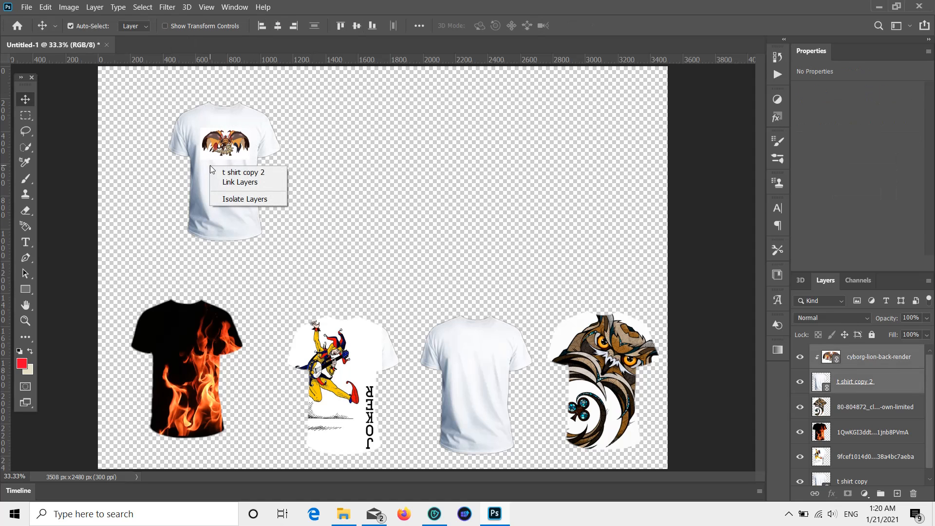
click(620, 126)
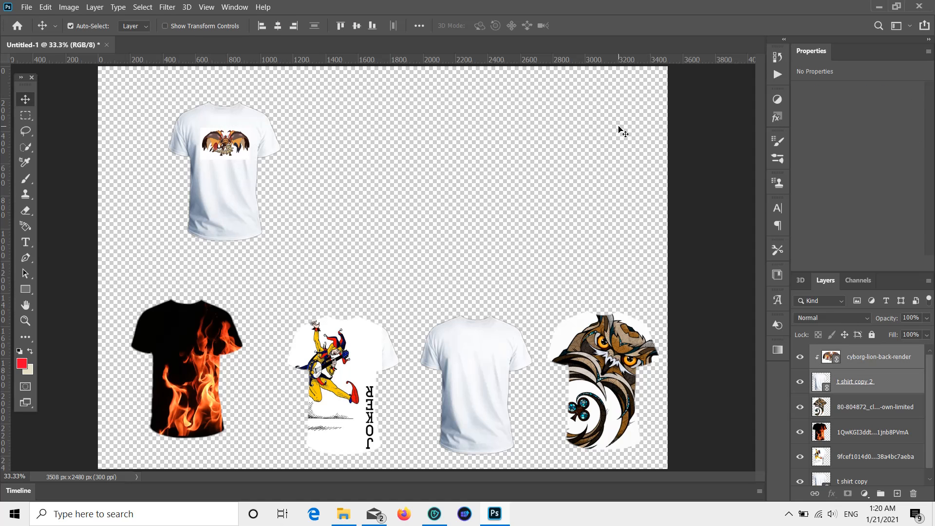
right_click(879, 362)
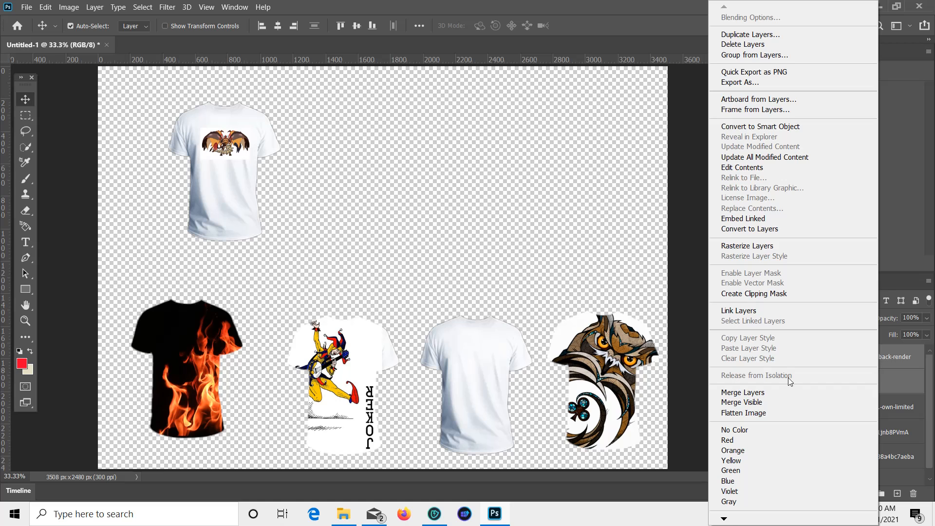
click(743, 391)
drag(247, 207, 625, 256)
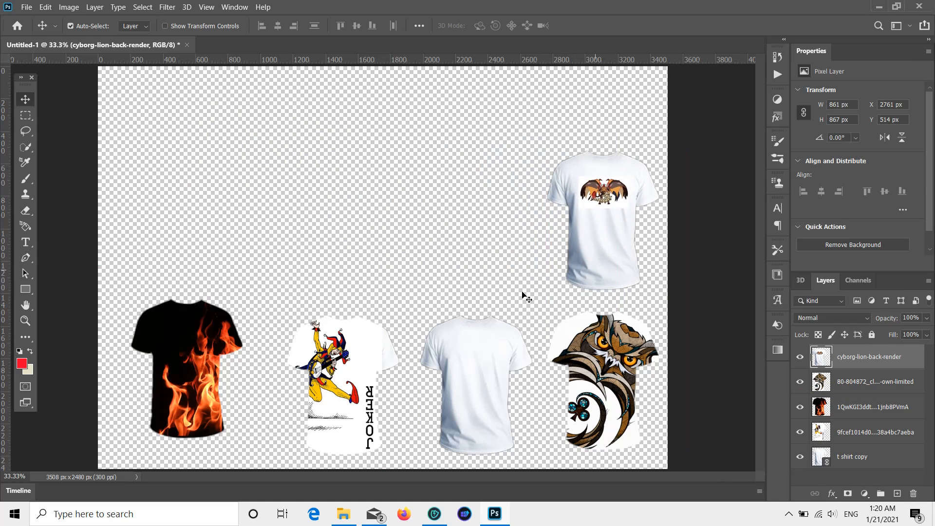
Select the t shirt copy layer of the blank white shirt between the joker and owl shirts.
click(475, 380)
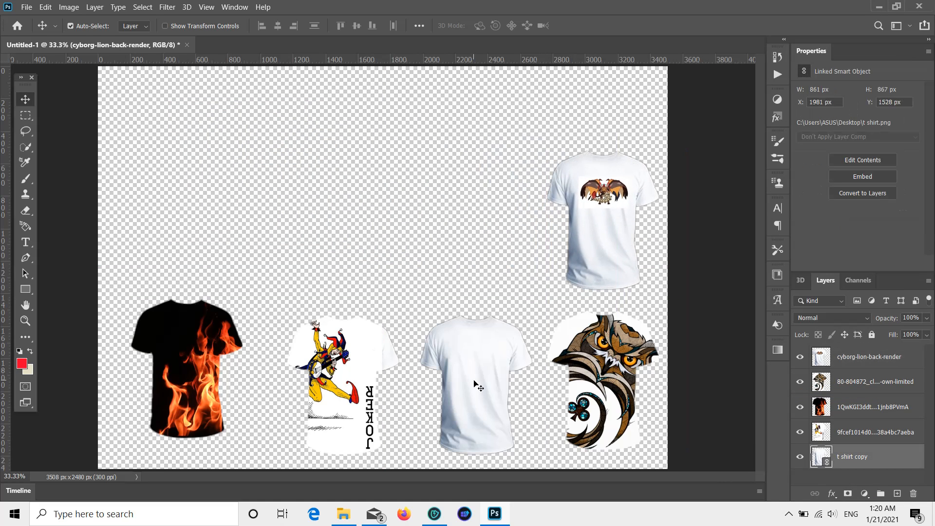
click(27, 6)
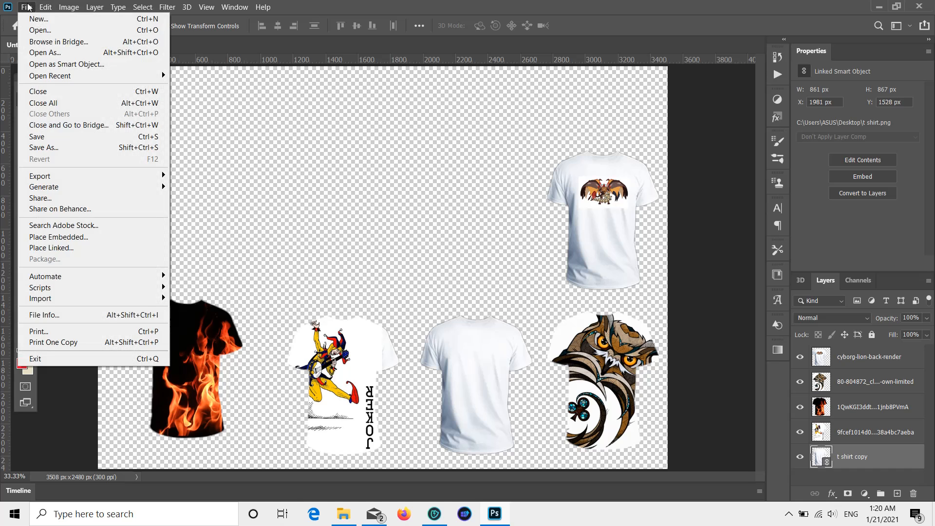
click(71, 238)
click(451, 9)
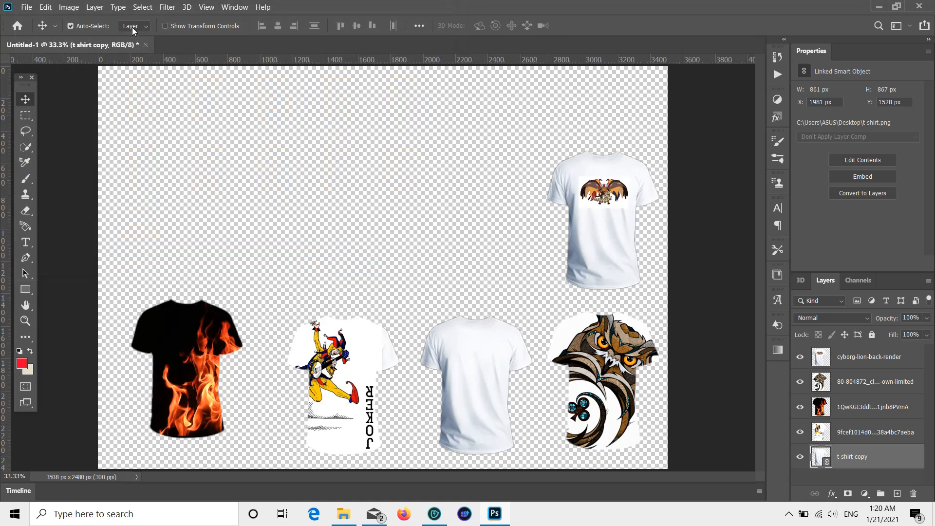
Place the blue-fire wallpaper image from the Desktop as a linked smart object above the t shirt copy layer.
click(26, 7)
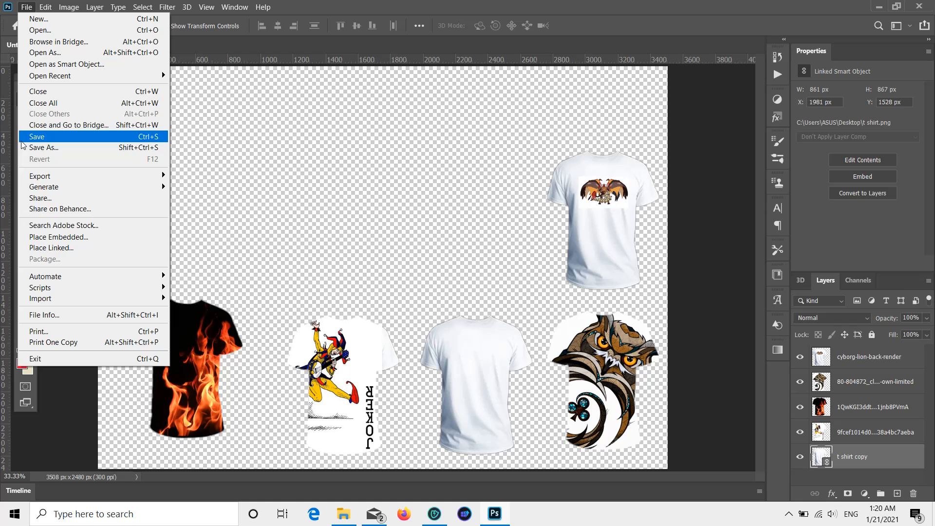
click(31, 247)
scroll(302, 138, down, 5)
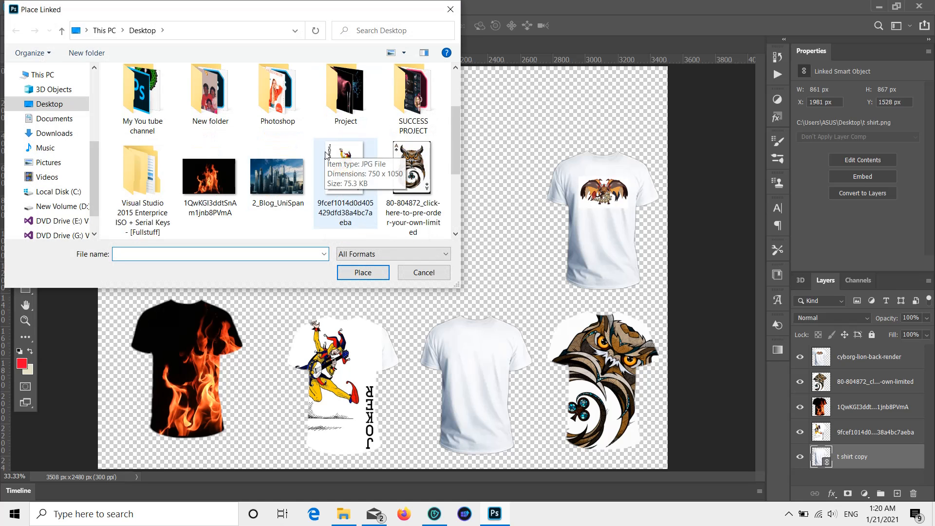
scroll(293, 193, up, 3)
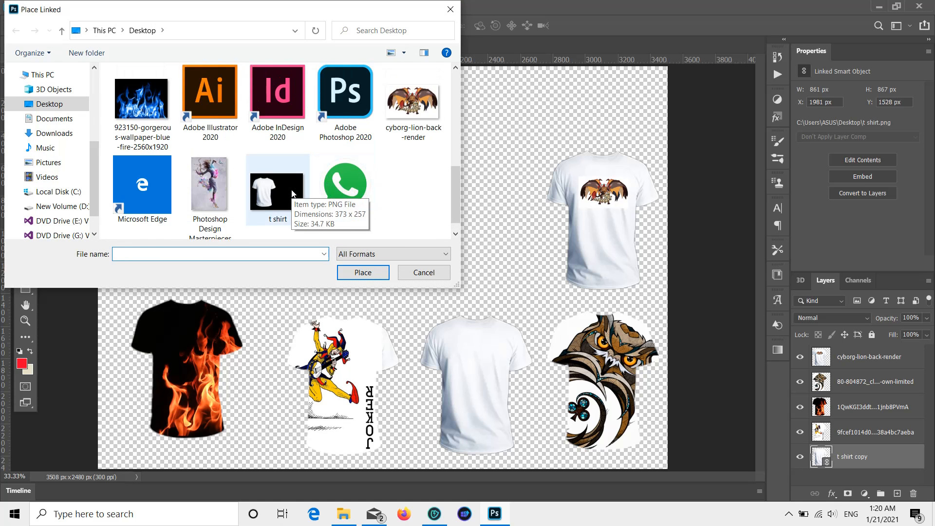
double_click(152, 198)
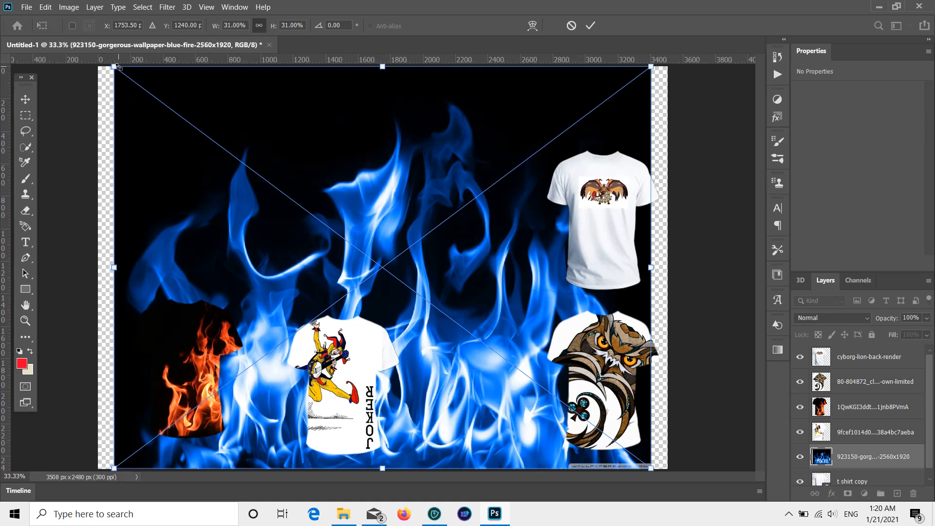
Scale the blue-fire image down to about 8.17% and move it to the empty upper area, about X 962 px, Y 345 px.
drag(115, 66, 511, 359)
drag(518, 413, 270, 183)
click(26, 99)
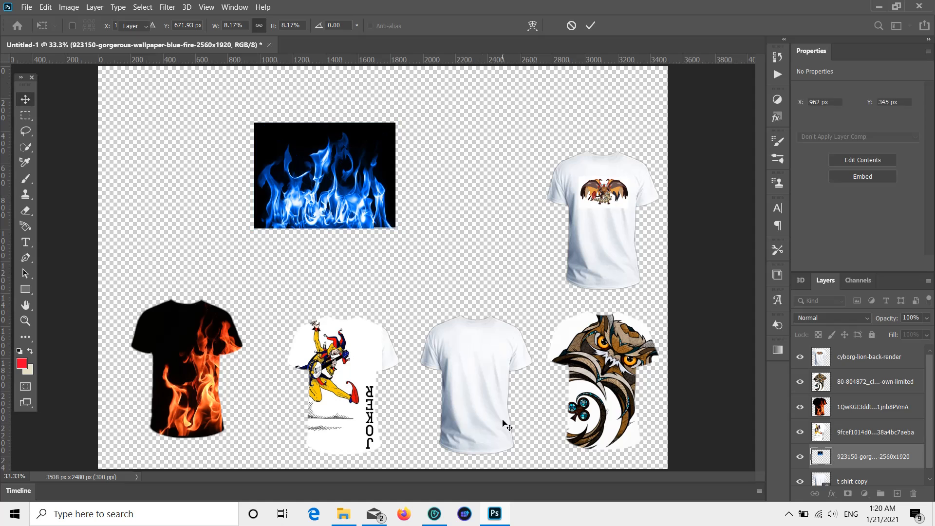
Duplicate the blank t shirt copy layer and move the duplicate behind the blue-fire image, about X 1120 px, Y 164 px.
click(463, 387)
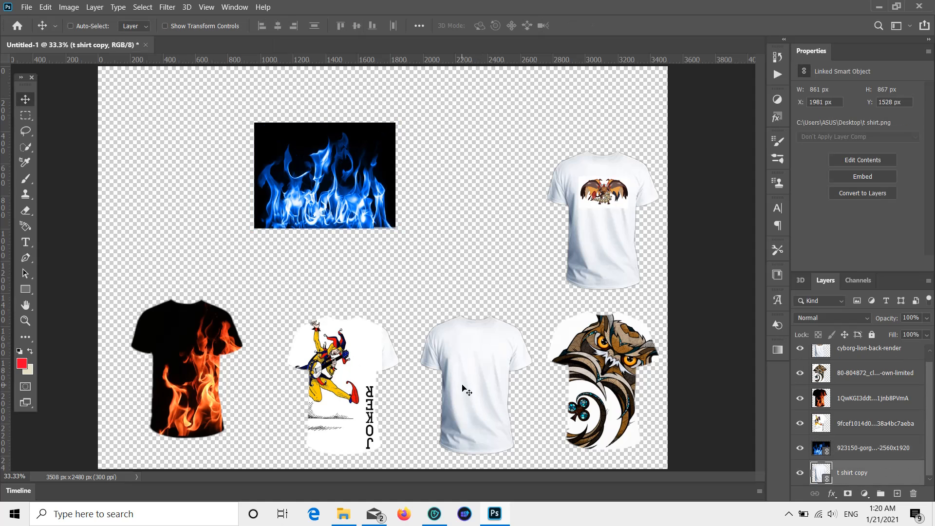
key(ctrl+j)
drag(463, 387, 449, 165)
drag(889, 472, 857, 458)
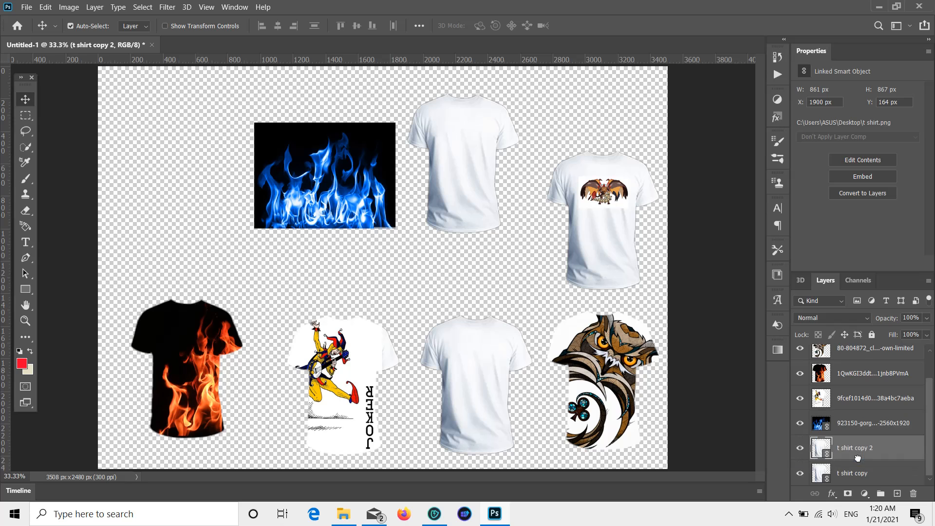
drag(435, 191, 308, 190)
Clip the blue-fire image to the t shirt copy 2 layer with a clipping mask and lower it to about Y 377 px.
click(329, 190)
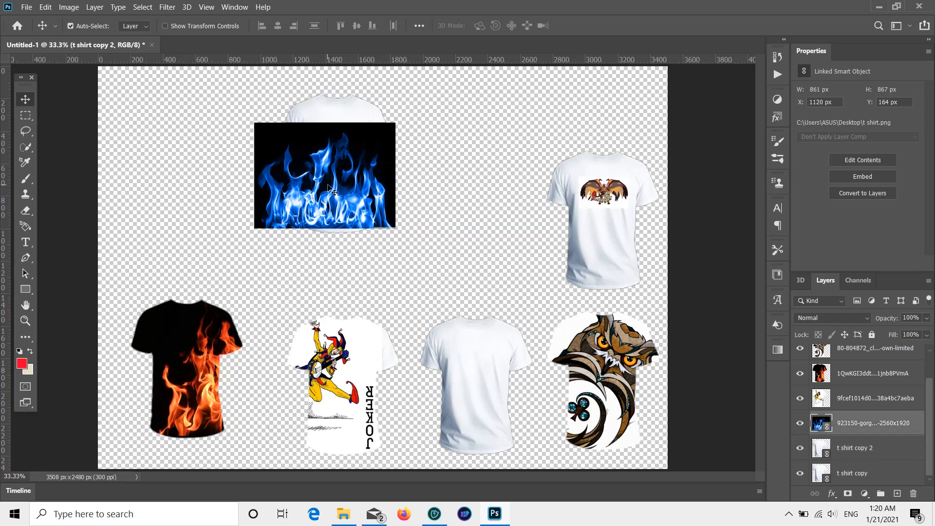
right_click(863, 423)
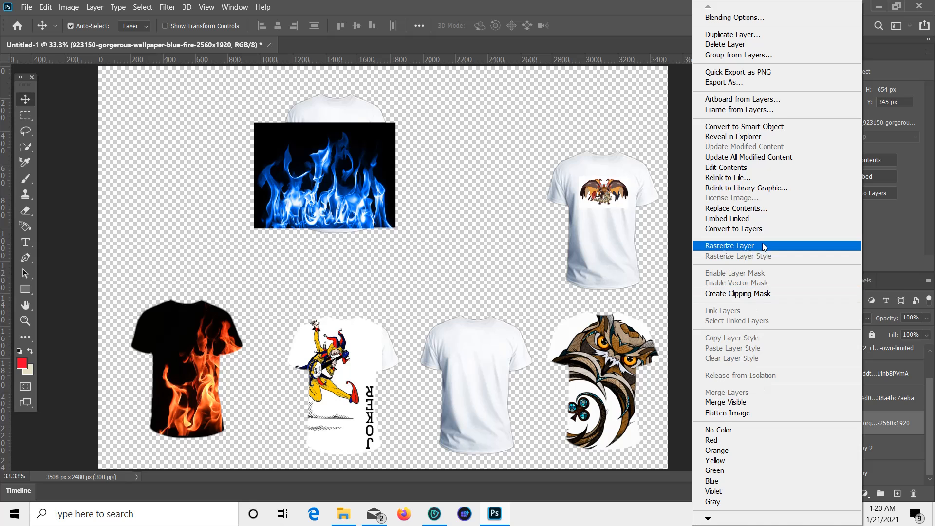
click(750, 293)
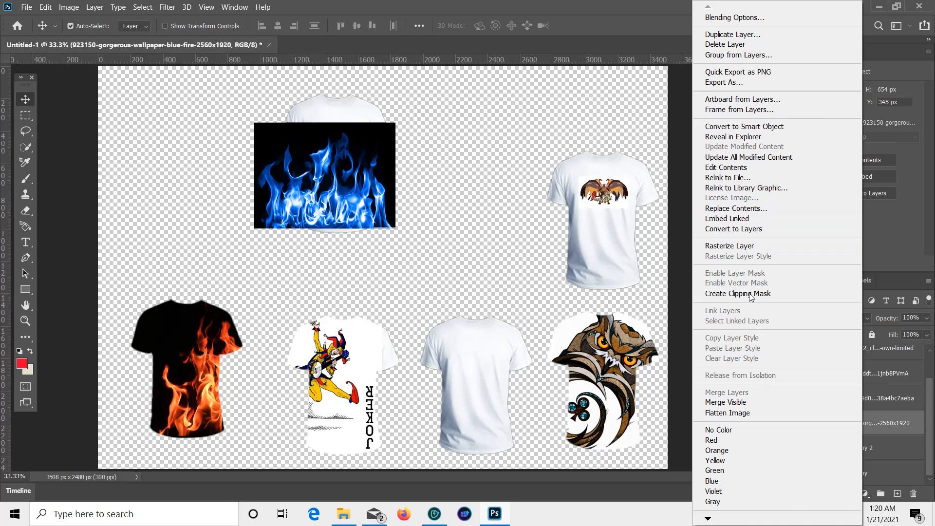
drag(340, 209, 339, 215)
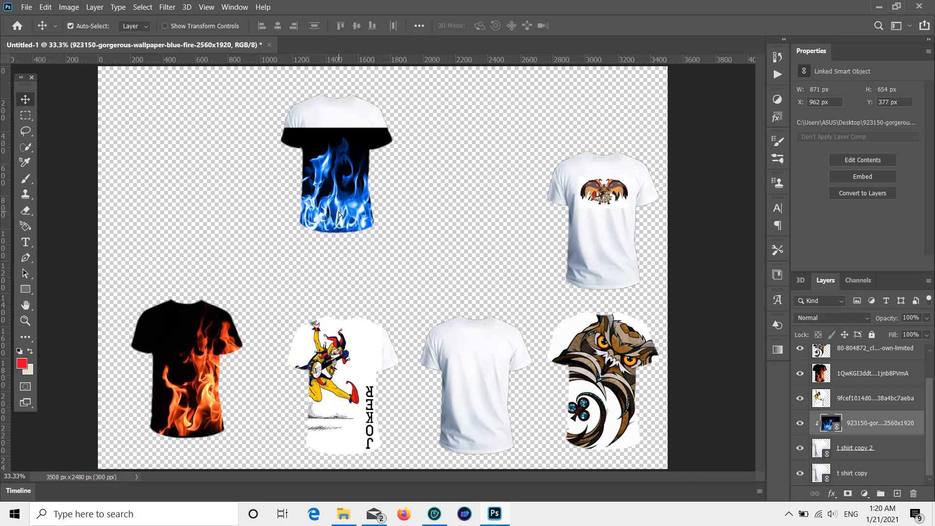
Stretch the clipped blue-fire image upward to about 10.87% height so it covers the shirt up to the collar.
key(ctrl+t)
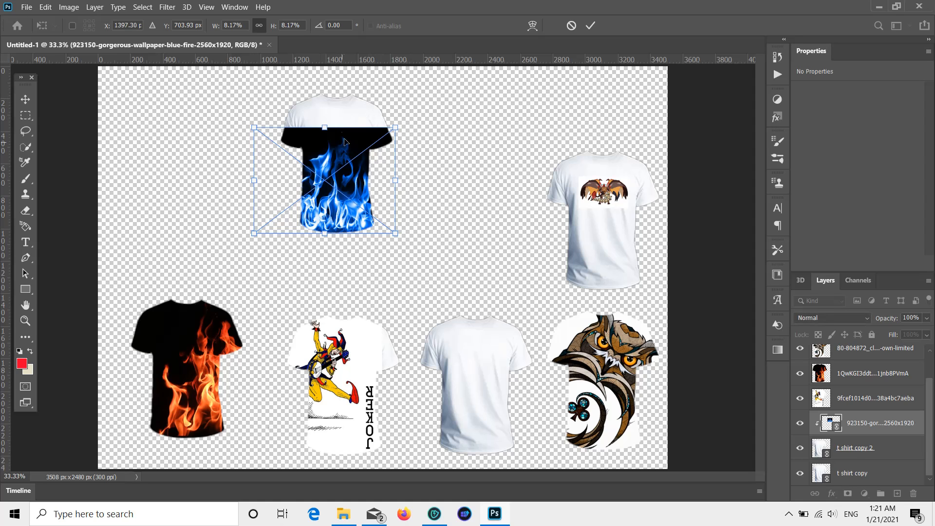
drag(324, 129, 323, 95)
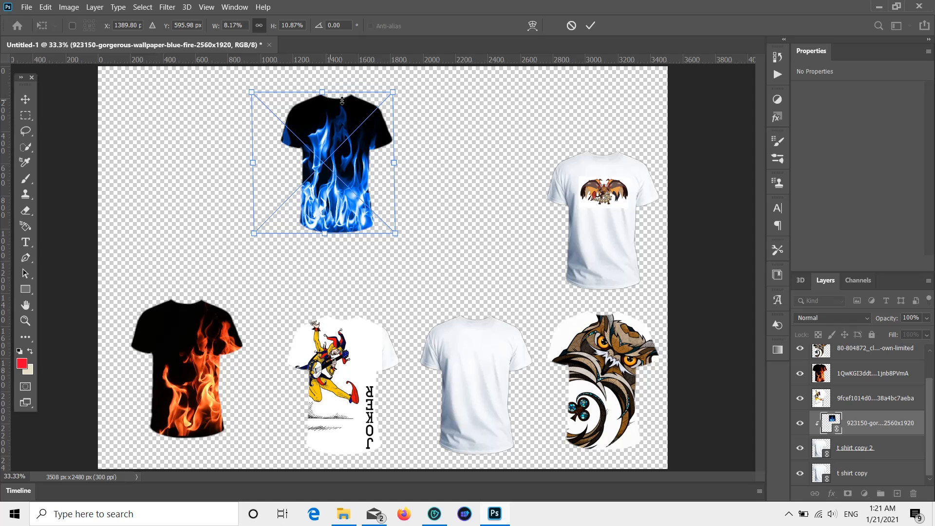
click(26, 99)
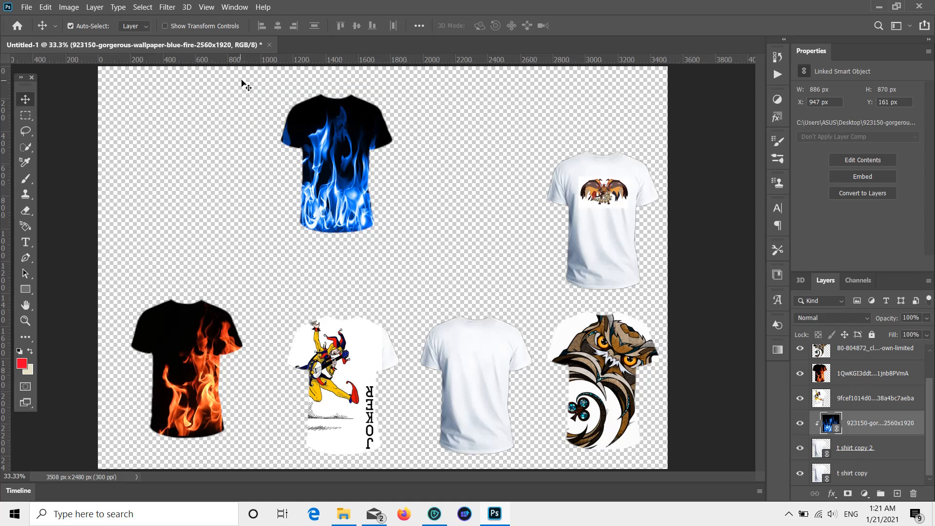
Merge the blue-fire image with its t shirt copy 2 layer.
drag(242, 83, 432, 249)
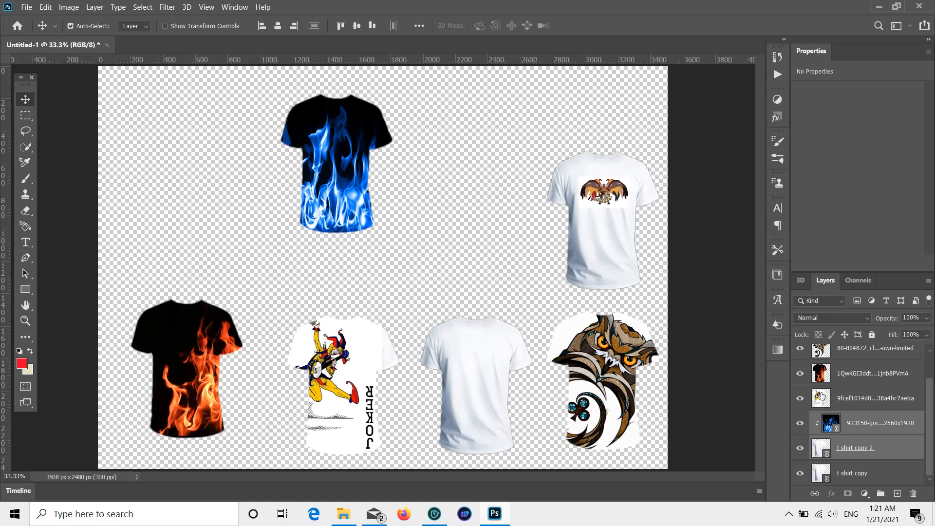
right_click(830, 418)
click(734, 422)
right_click(850, 426)
click(740, 395)
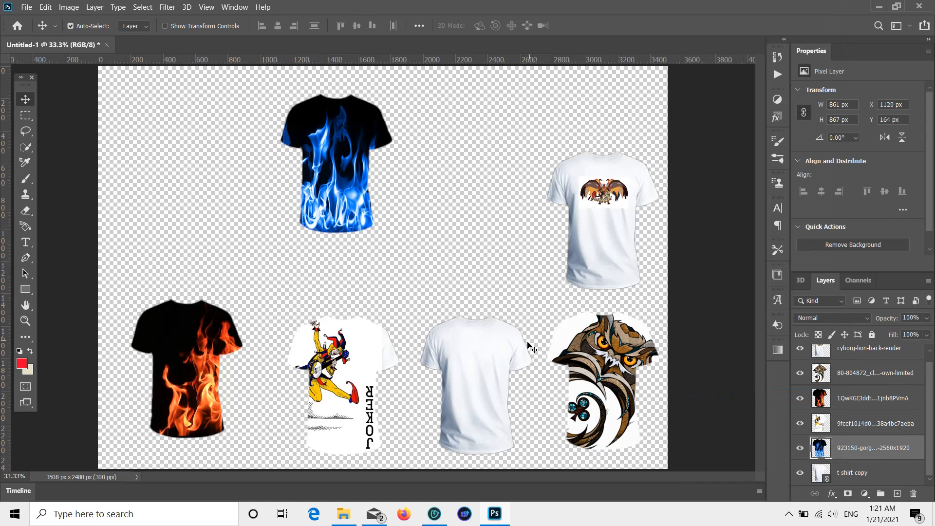
Move the blank shirt up to about X 1825 px, Y 164 px and the blue-fire shirt into its place between the joker and owl shirts.
drag(489, 366, 463, 143)
drag(343, 181, 485, 393)
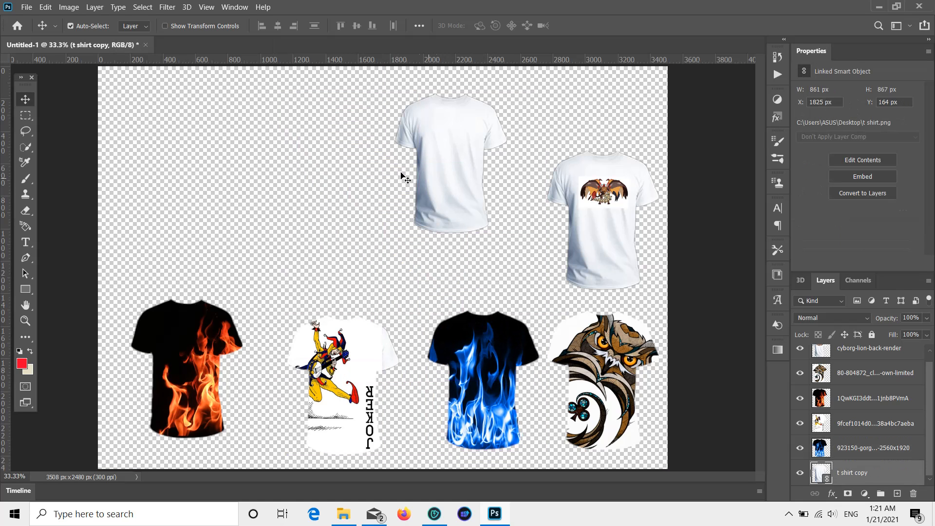
click(242, 158)
Place the 2_Blog_UniSpan skyline image from the Desktop as a linked smart object at the top of the layer stack.
click(27, 7)
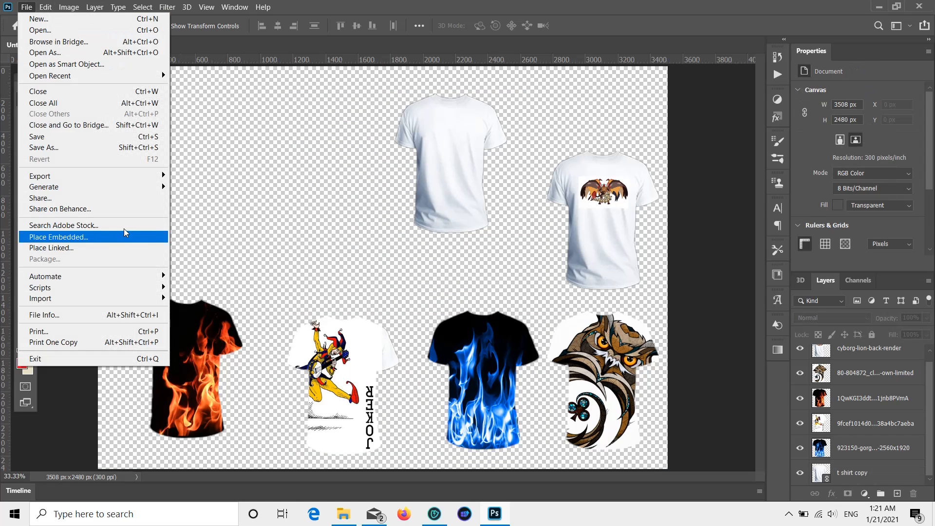
click(125, 249)
scroll(357, 149, down, 5)
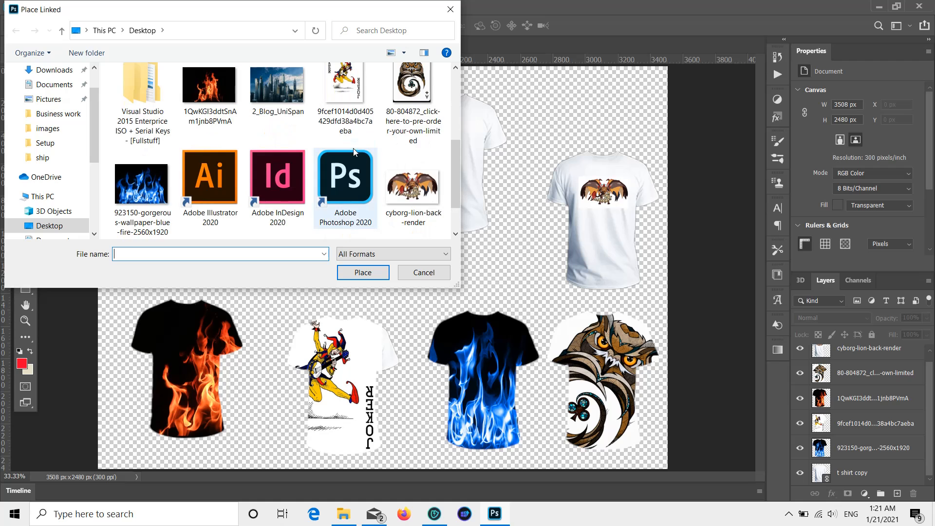
scroll(243, 175, up, 3)
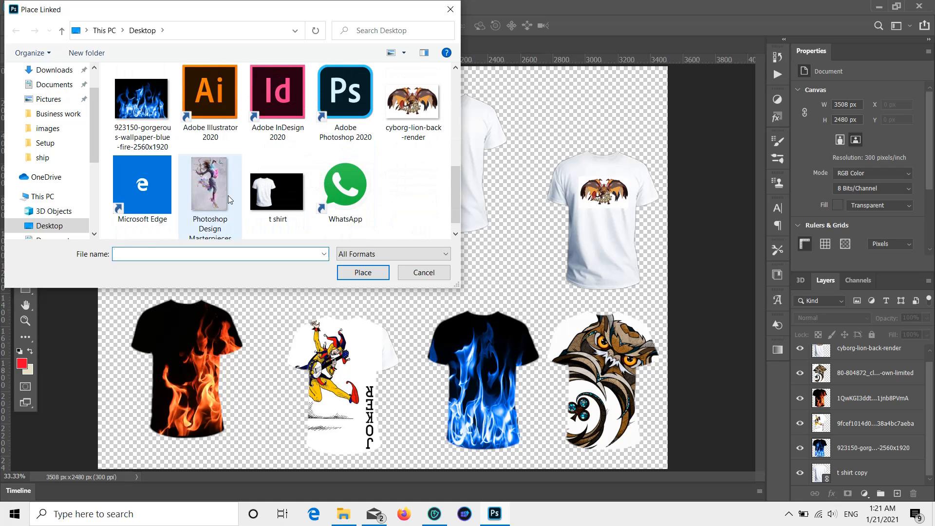
double_click(276, 112)
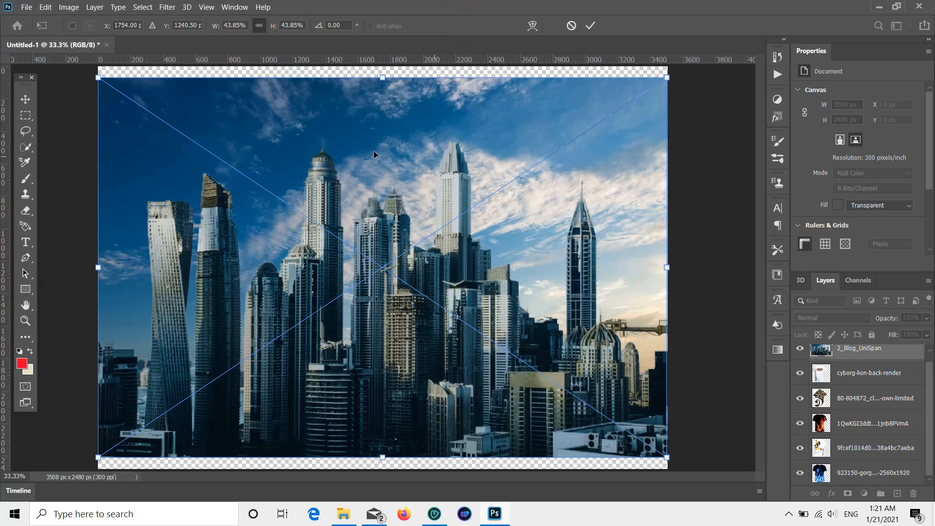
Scale the skyline image down to about 15.59% and position it over the blank shirt, about X 1514 px, Y 295 px.
drag(97, 78, 511, 250)
drag(539, 375, 420, 177)
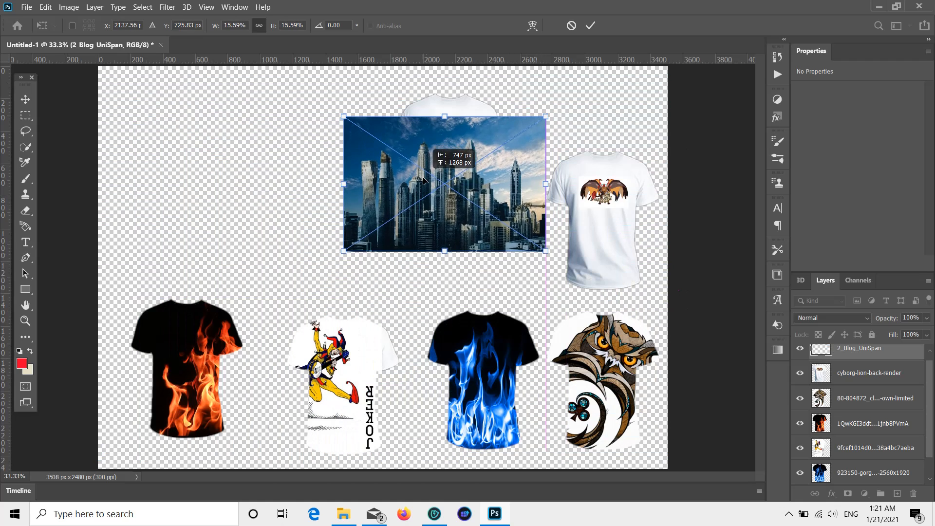
key(Return)
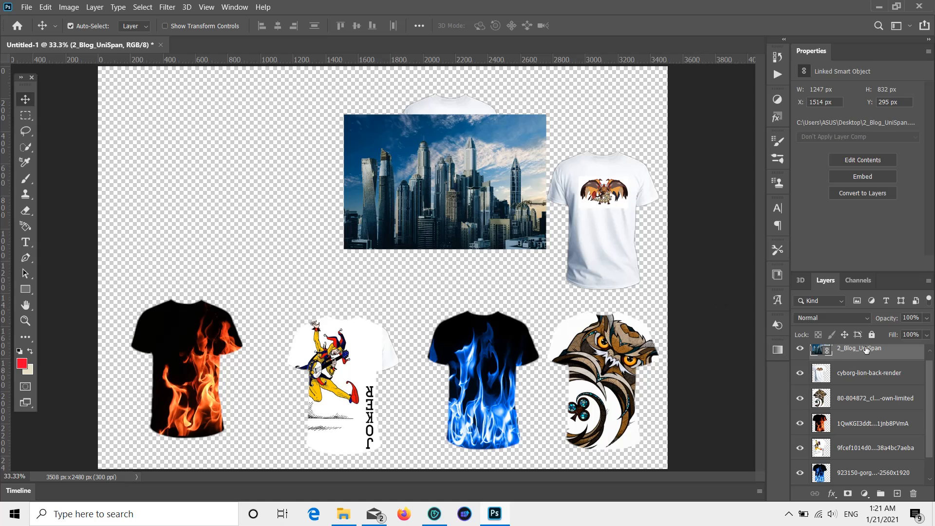
Move the t shirt copy layer directly below the 2_Blog_UniSpan layer and clip the skyline image to it with a clipping mask.
scroll(863, 385, down, 2)
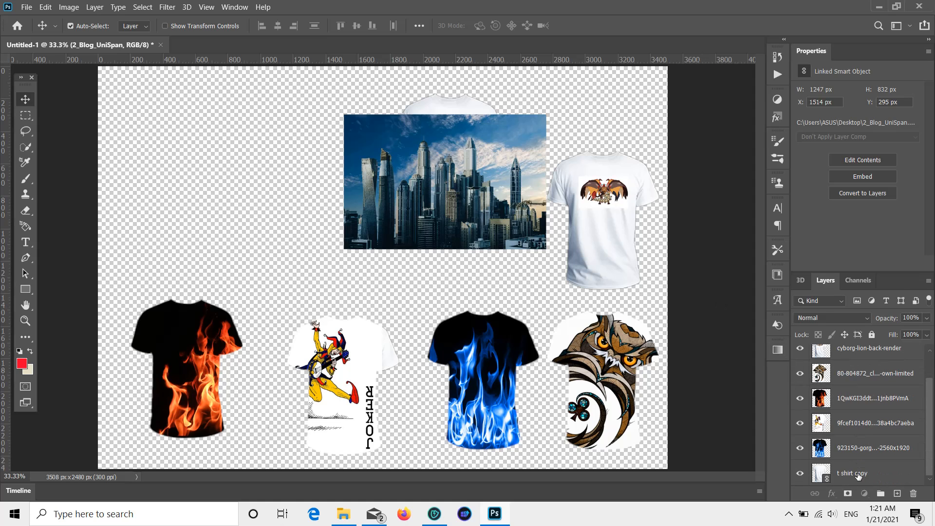
drag(859, 479, 882, 366)
click(442, 176)
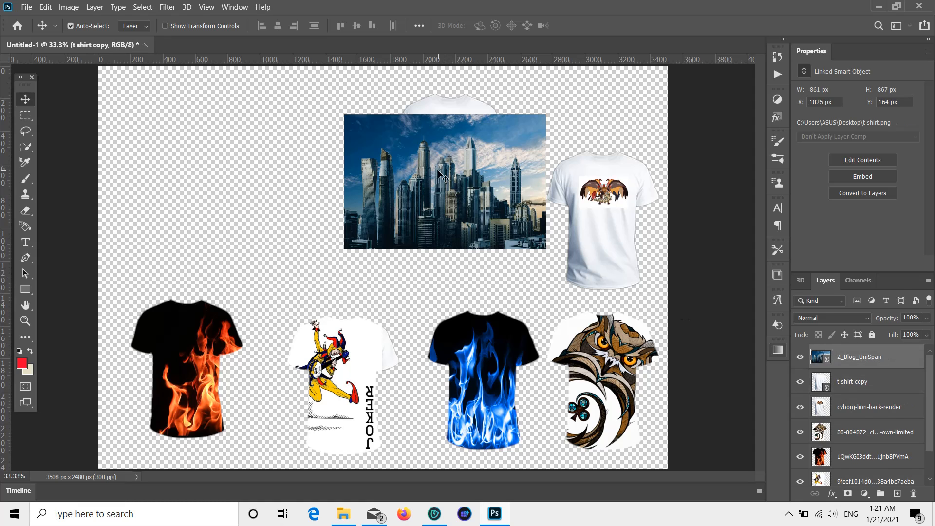
right_click(441, 173)
click(446, 176)
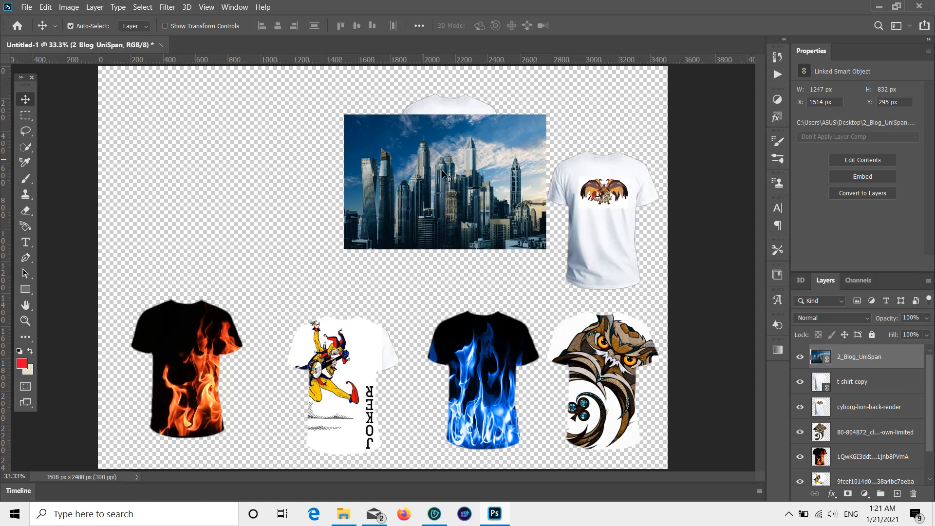
right_click(822, 358)
click(706, 308)
click(855, 361)
right_click(855, 361)
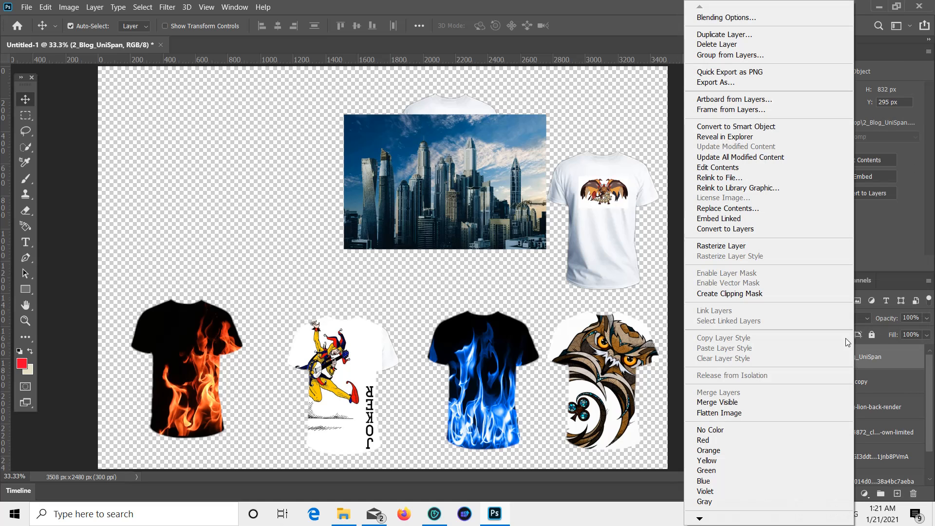
click(747, 296)
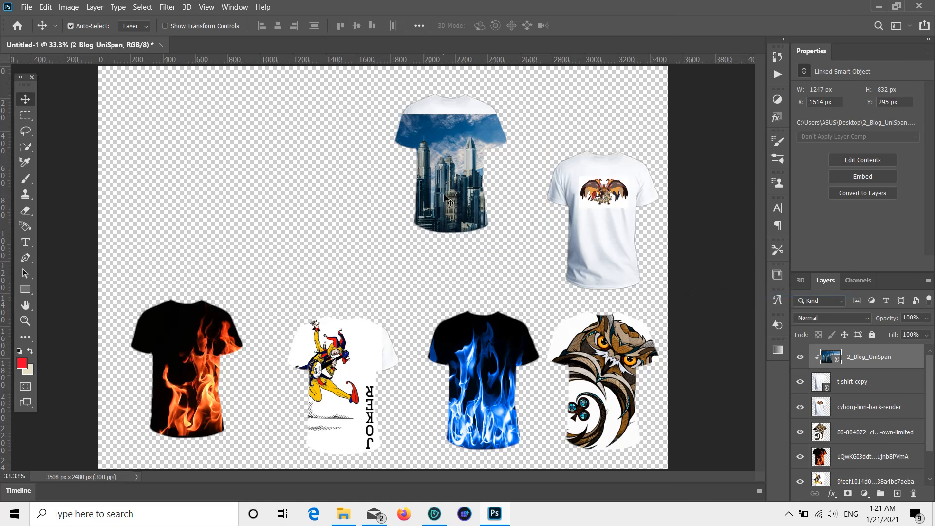
Scale the skyline image to about 18.62% and position it at about X 1394 px, Y 38 px so it covers the whole shirt.
key(ctrl+t)
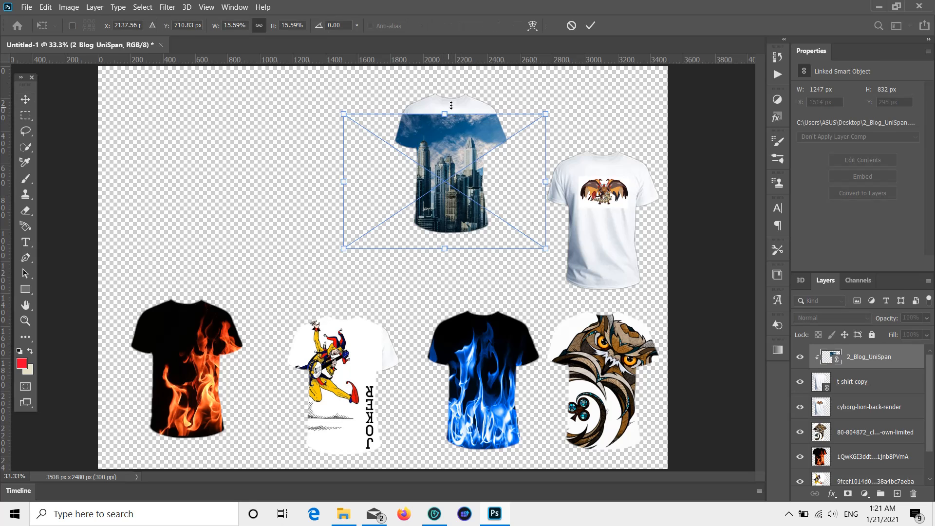
drag(451, 105, 456, 86)
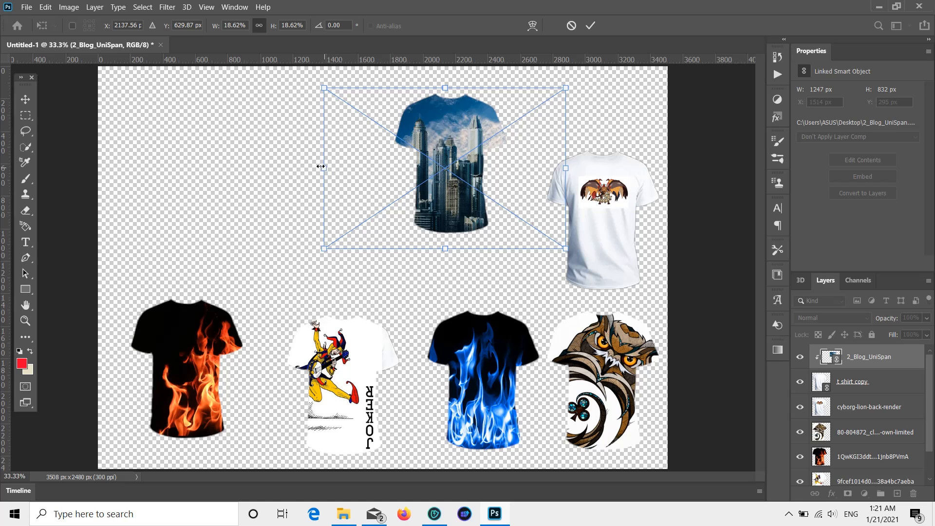
drag(321, 165, 391, 141)
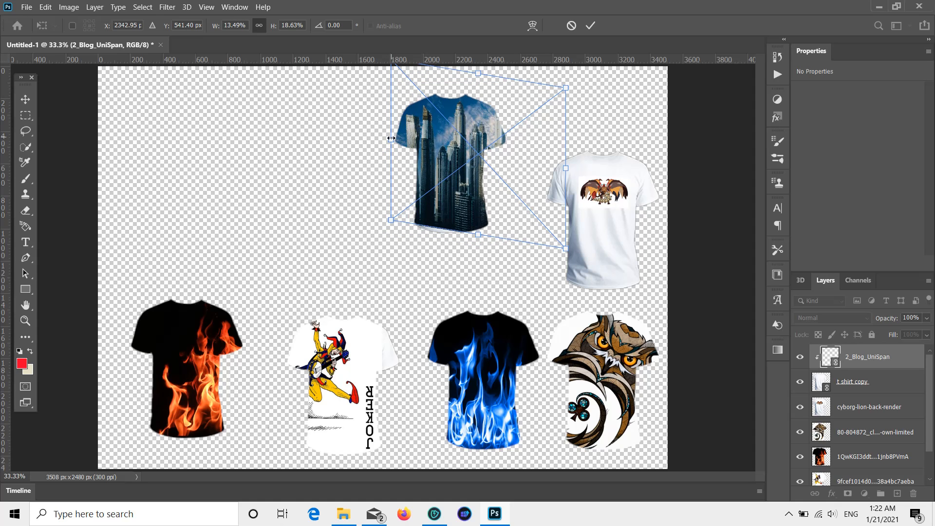
key(ctrl+z)
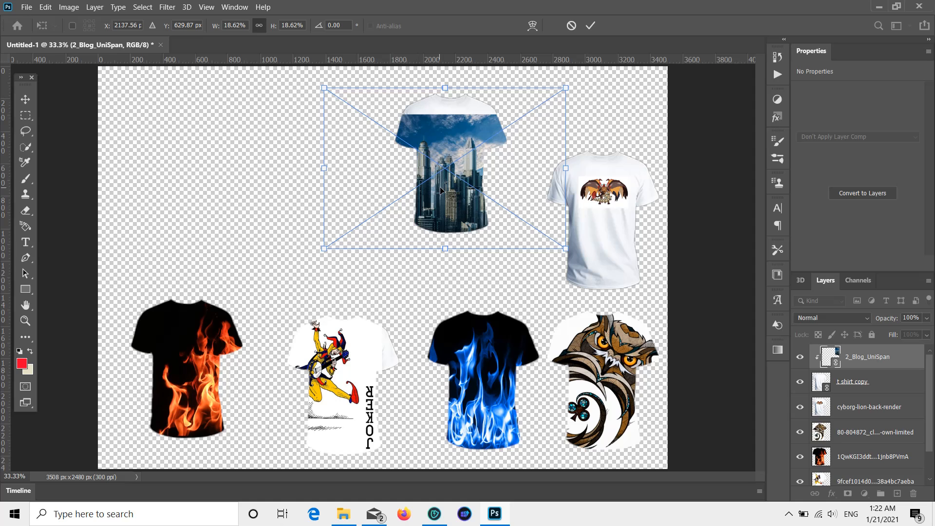
drag(440, 190, 445, 177)
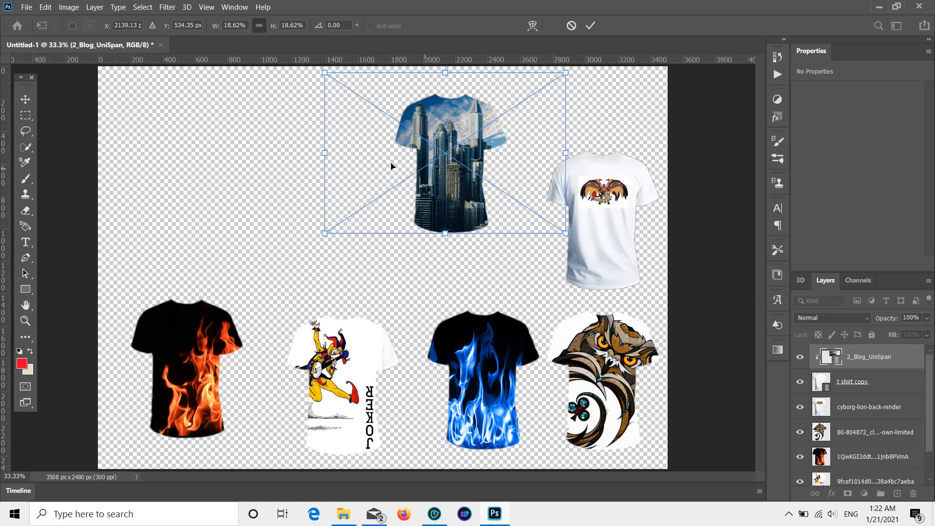
click(24, 99)
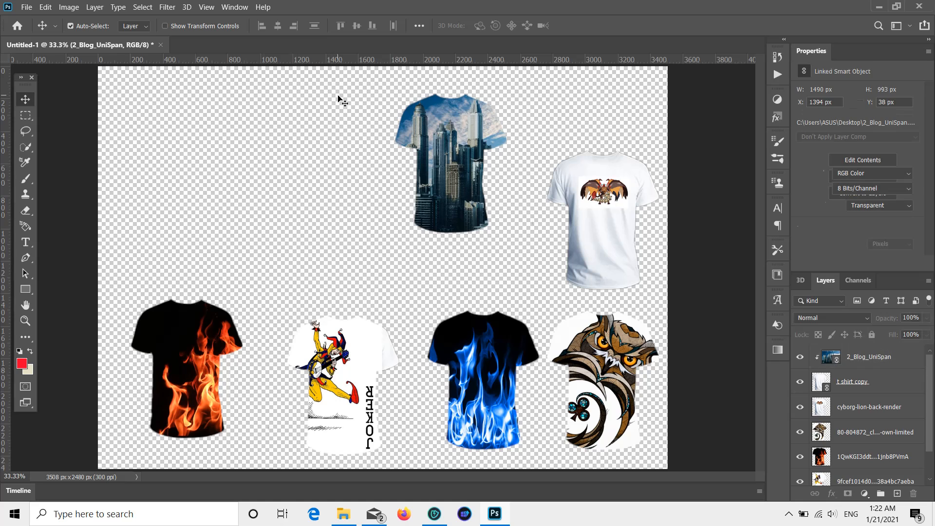
Select the 2_Blog_UniSpan and t shirt copy layers and merge them into one layer.
drag(341, 91, 521, 263)
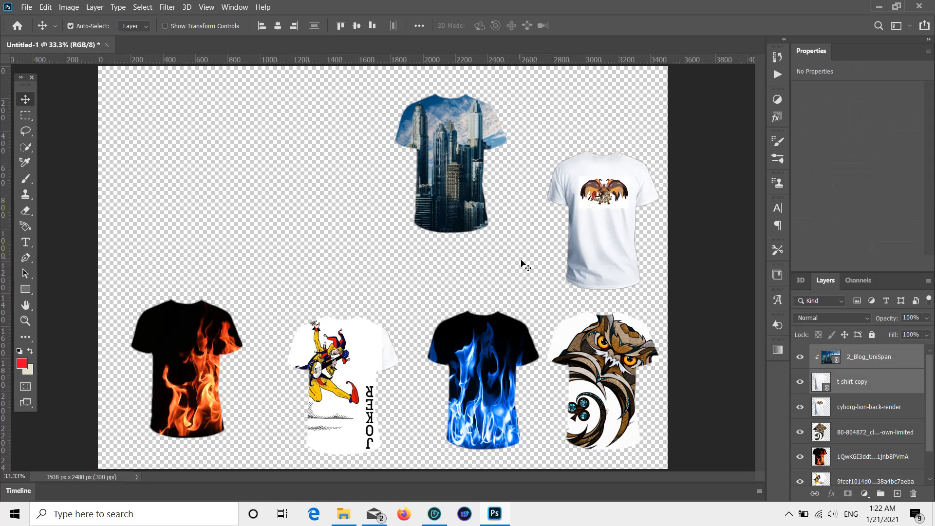
right_click(459, 161)
click(452, 147)
right_click(880, 380)
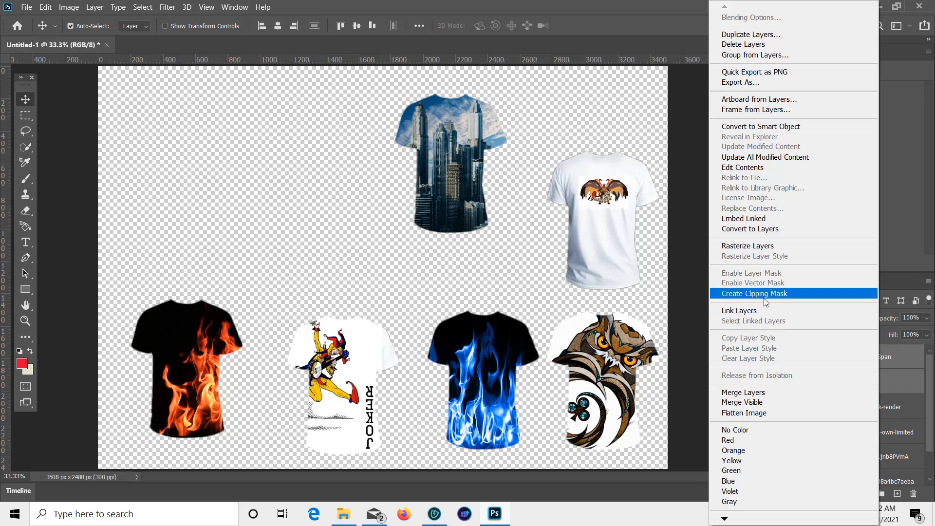
click(758, 393)
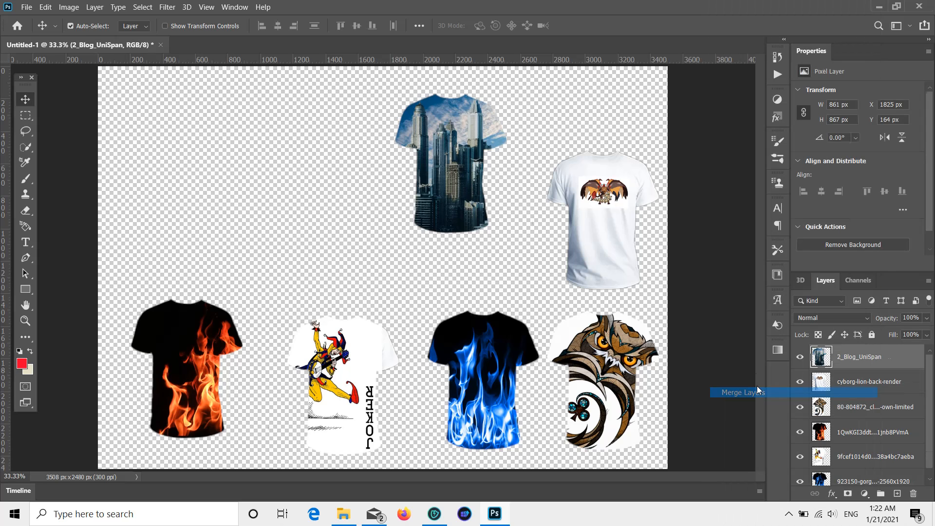
Arrange the shirts in two rows of three: joker, skyline and cyborg lion above, fire, blue fire and owl below.
drag(351, 372, 214, 160)
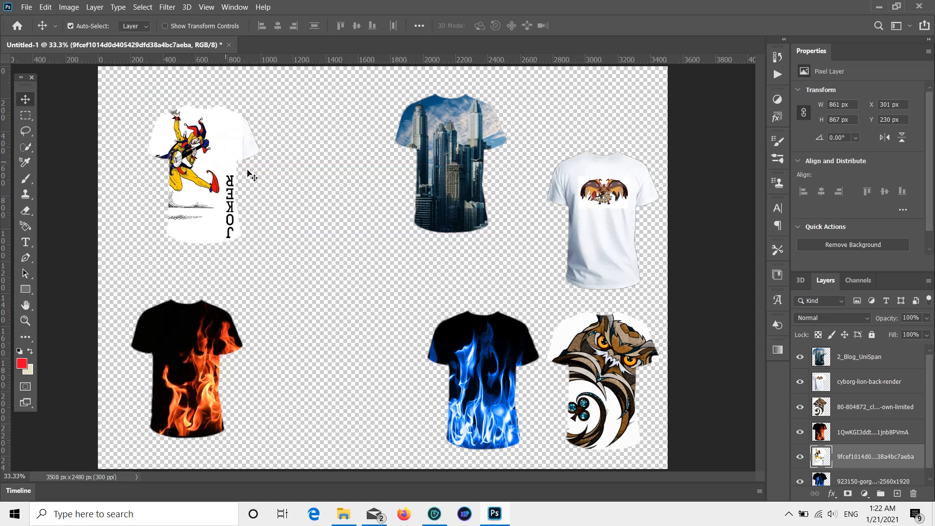
drag(440, 188, 352, 199)
drag(607, 233, 548, 228)
drag(492, 379, 388, 362)
drag(581, 395, 527, 395)
click(353, 387)
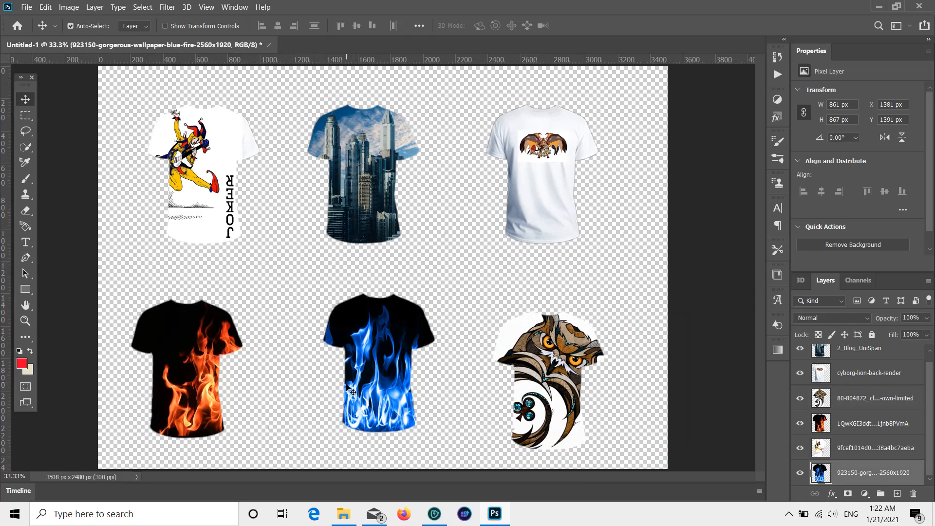
drag(205, 384, 210, 384)
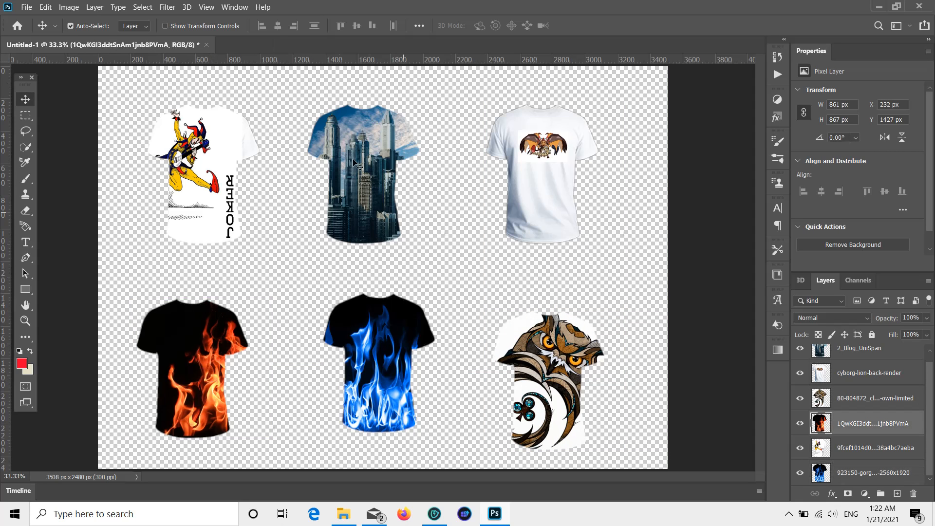
Export the canvas as a PNG named "t shirt" into the Photoshop folder on the Desktop.
click(26, 7)
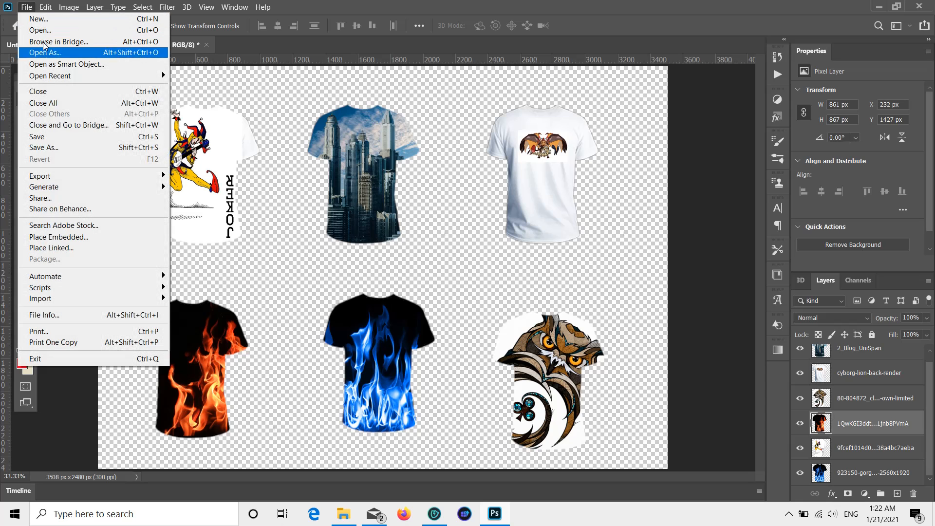
mouse_move(117, 171)
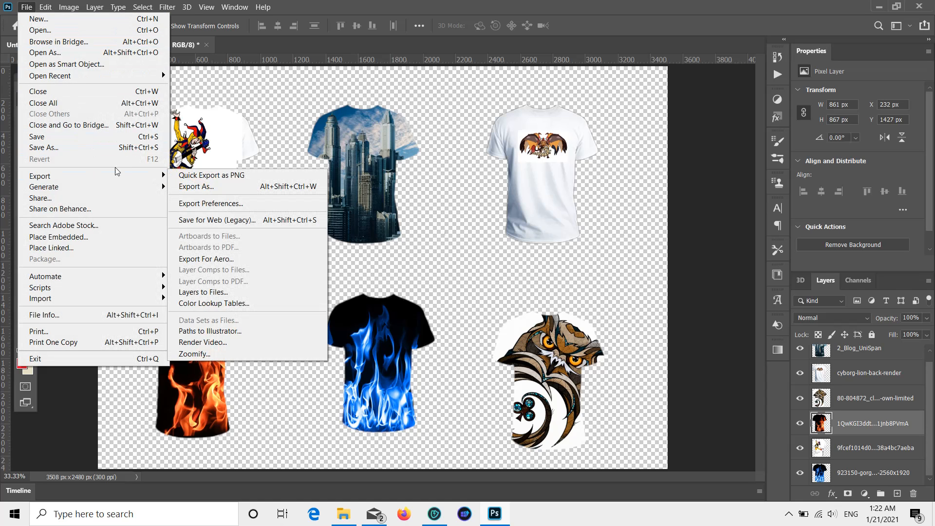
click(197, 186)
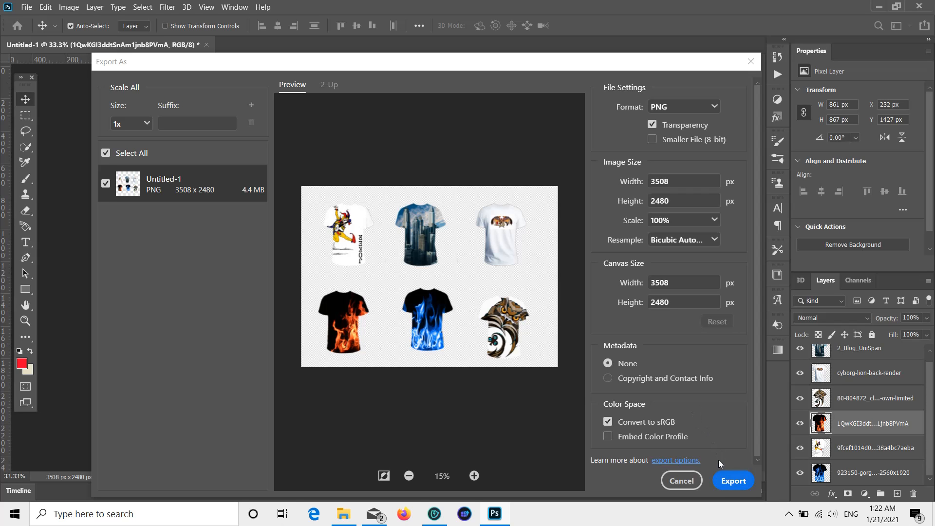
click(728, 481)
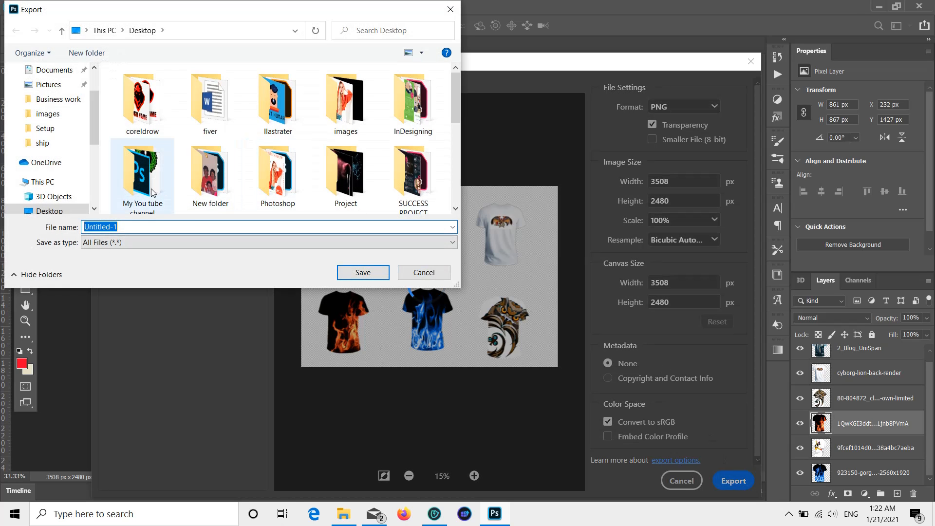
double_click(271, 192)
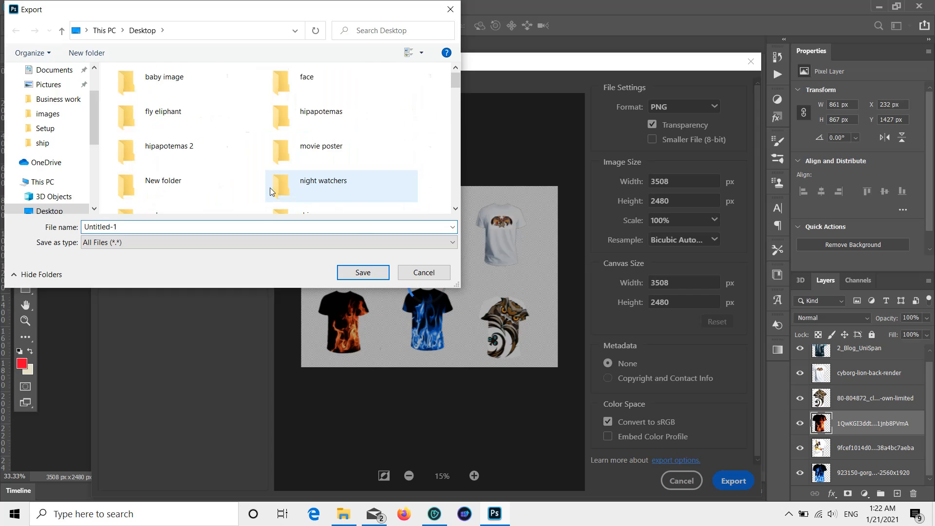
key(BackSpace)
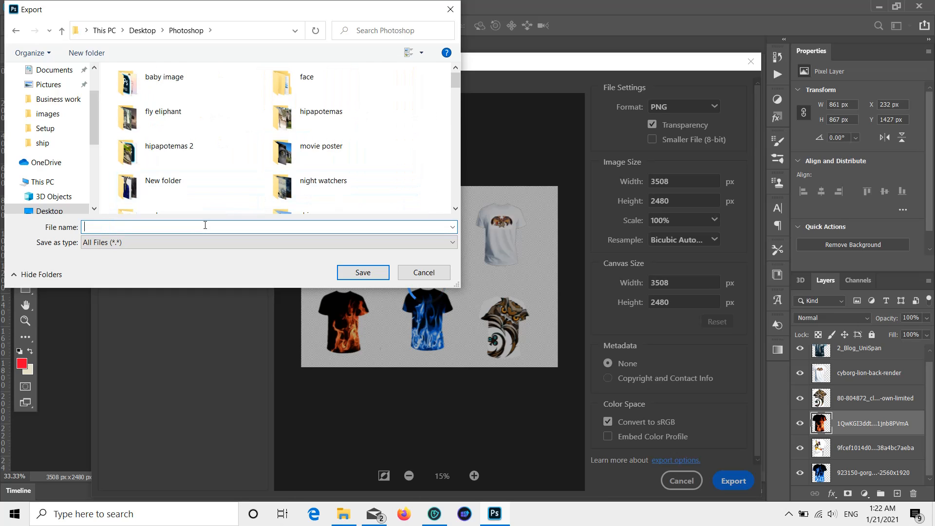
text(t sh)
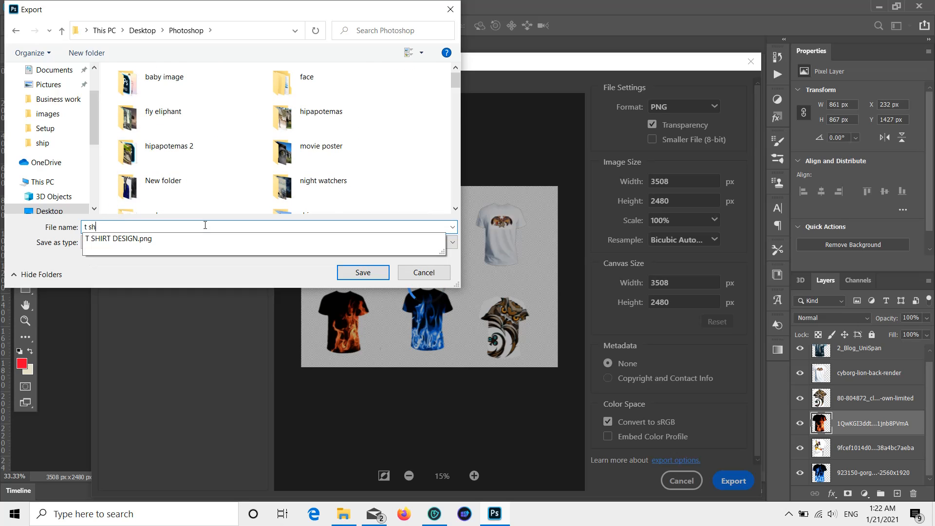
text(irt)
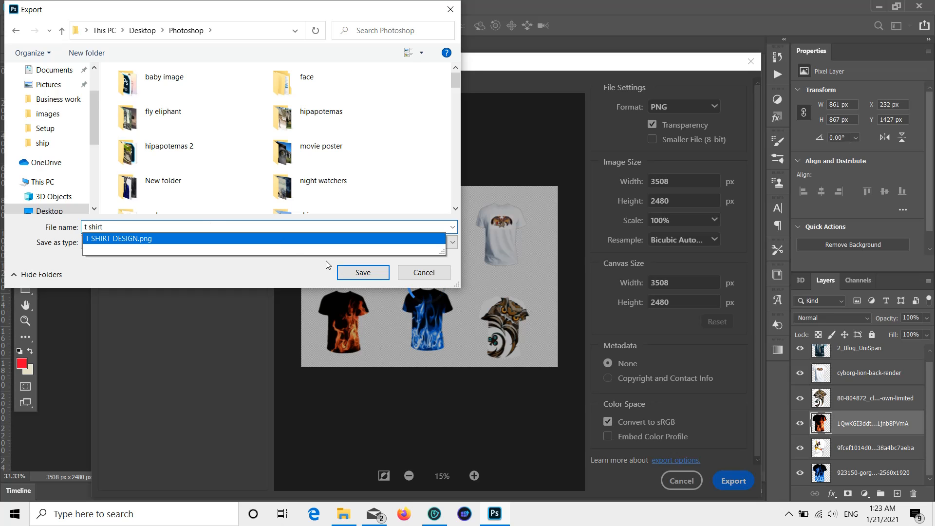
click(370, 271)
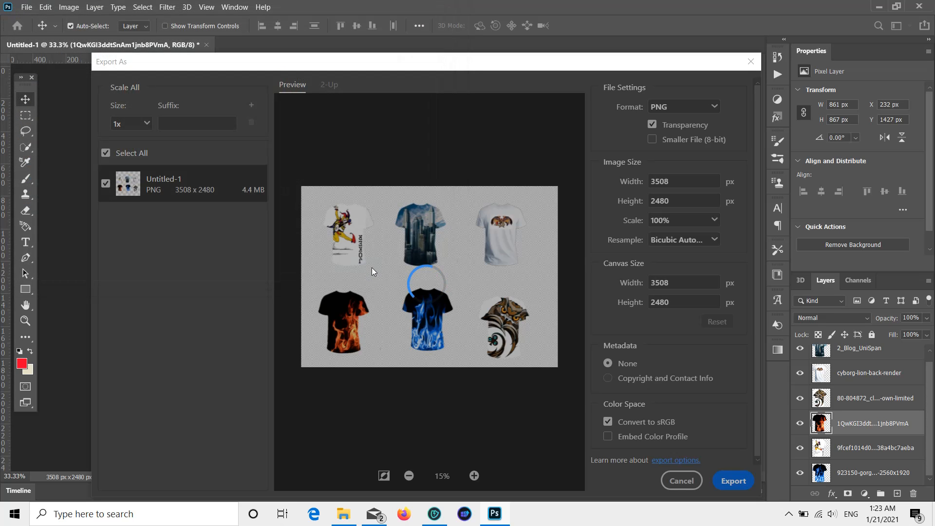